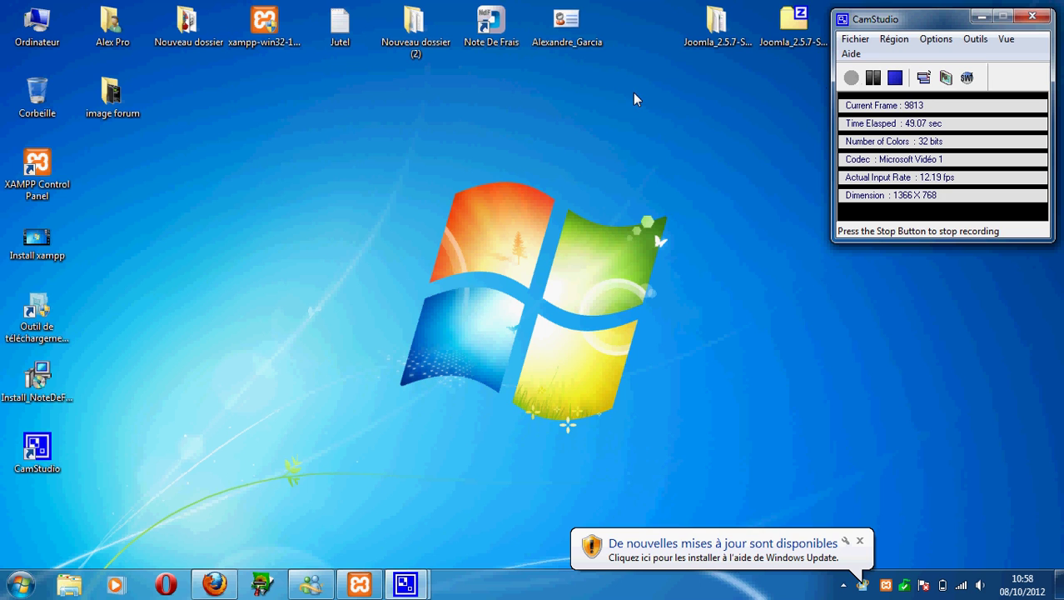
Open the XAMPP Control Panel and launch Apache's admin page, the XAMPP 1.7.1 welcome page.
{"action": "left_click", "coordinate": [361, 585]}
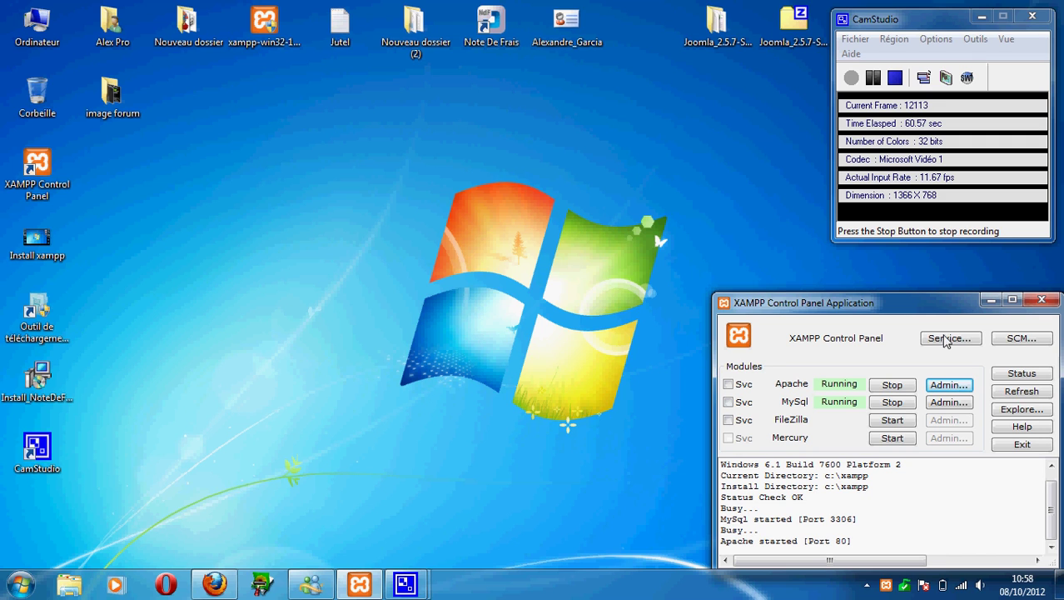
{"action": "left_click", "coordinate": [957, 388]}
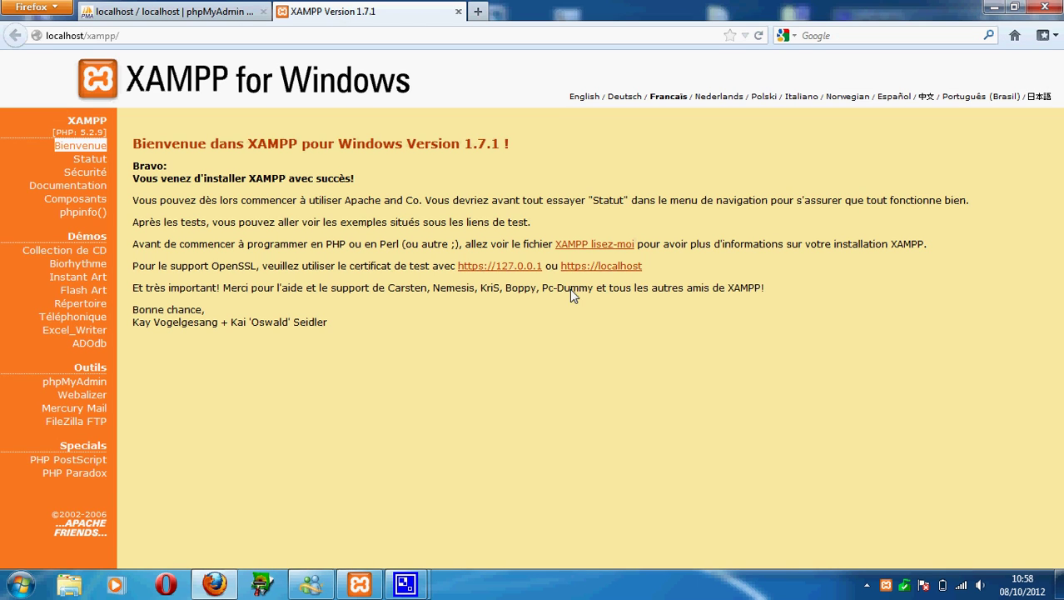
Launch phpMyAdmin from the XAMPP page and go through Databases to the Privileges user overview.
{"action": "left_click", "coordinate": [93, 382]}
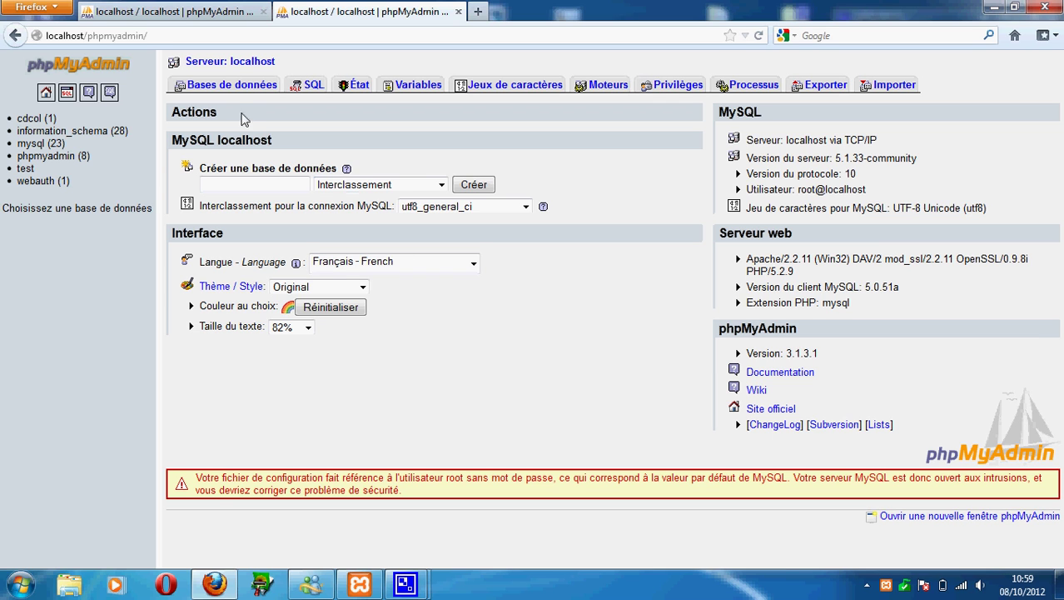
{"action": "left_click", "coordinate": [224, 90]}
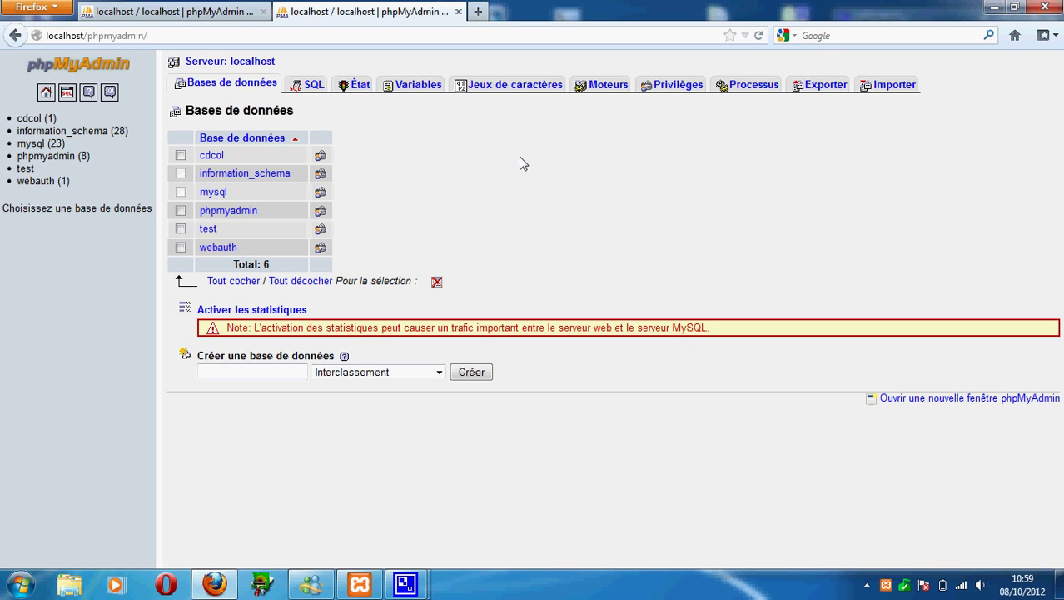
{"action": "left_click", "coordinate": [676, 84]}
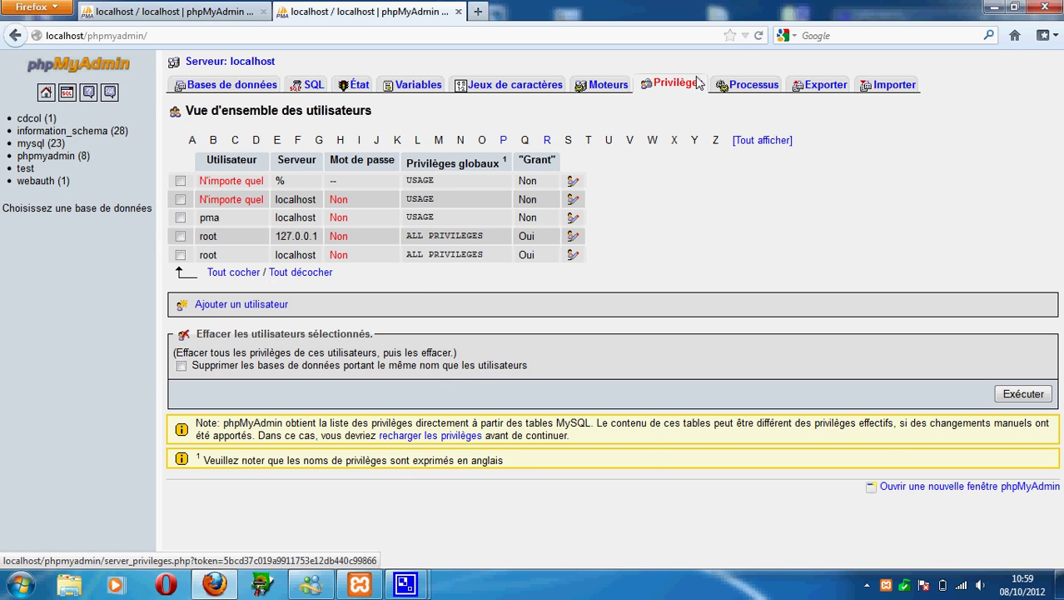
Start adding a user with 'any user' chosen, then back out and reopen the user accounts overview.
{"action": "left_click", "coordinate": [245, 305]}
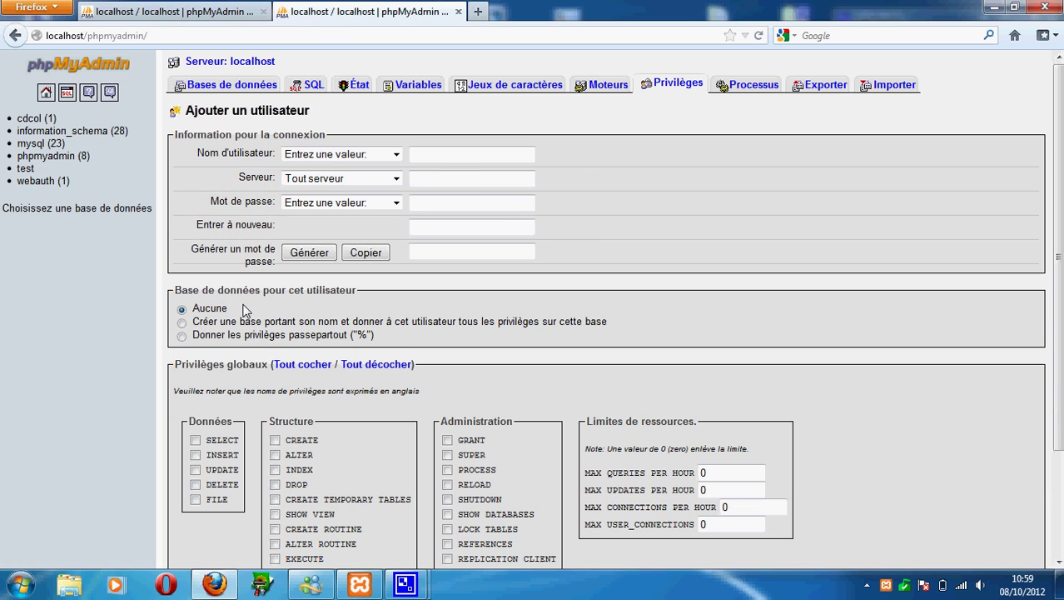
{"action": "left_click", "coordinate": [398, 155]}
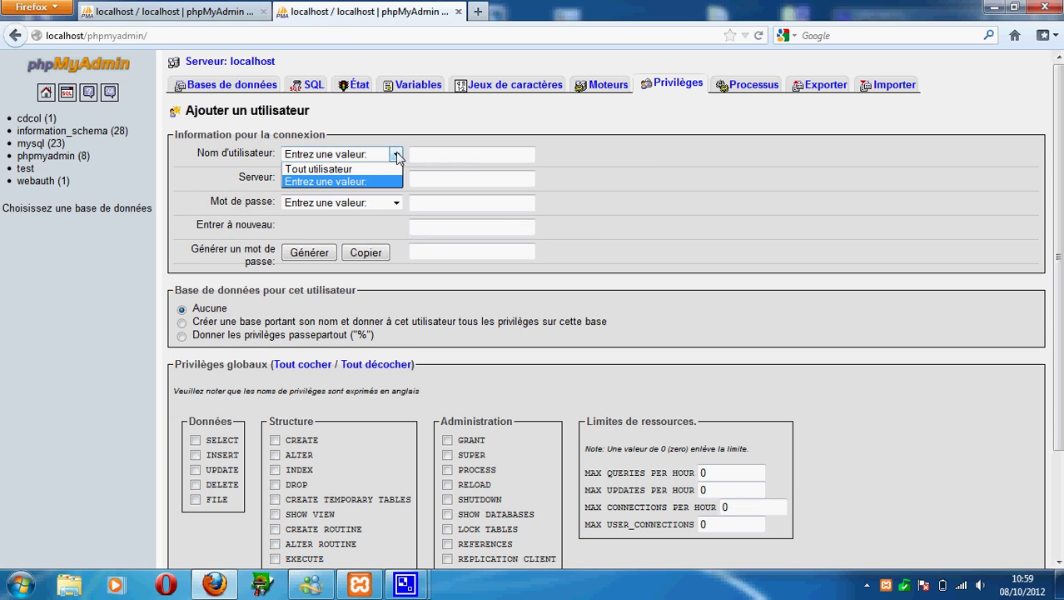
{"action": "left_click", "coordinate": [358, 169]}
{"action": "left_click", "coordinate": [439, 160]}
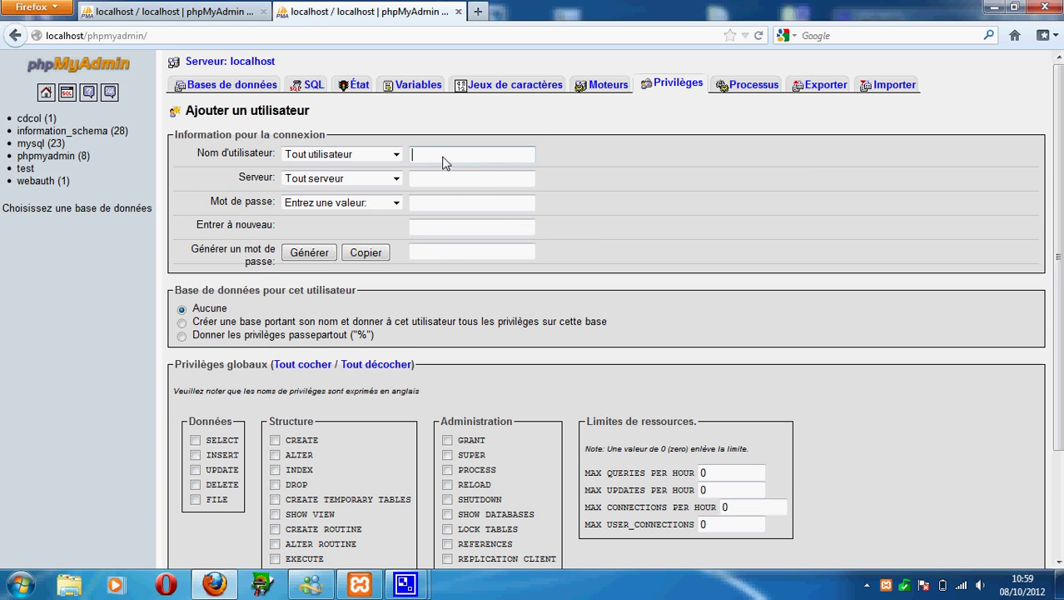
{"action": "left_click", "coordinate": [46, 94]}
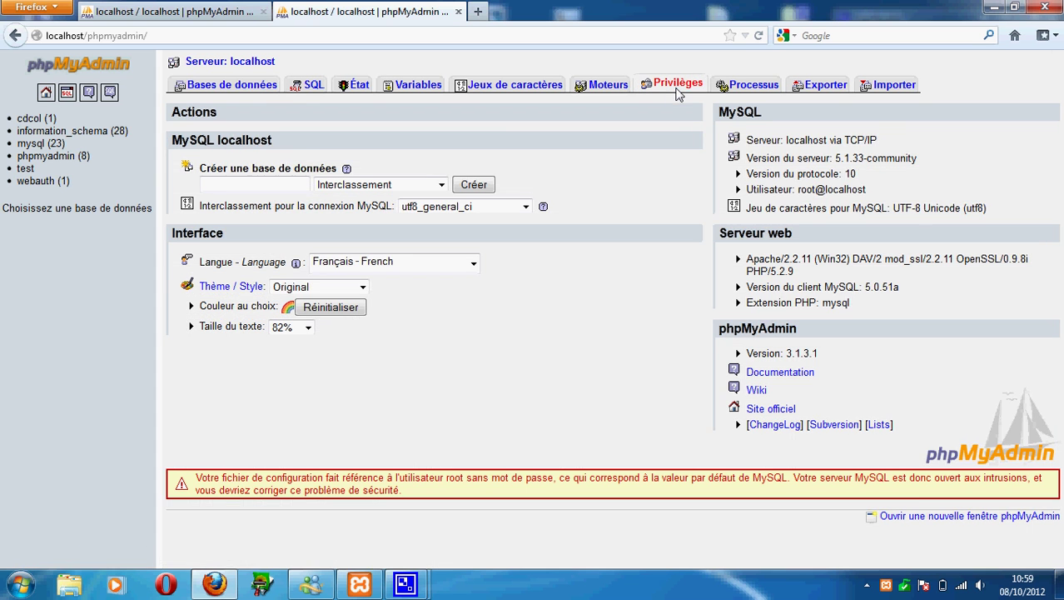
{"action": "left_click", "coordinate": [675, 83]}
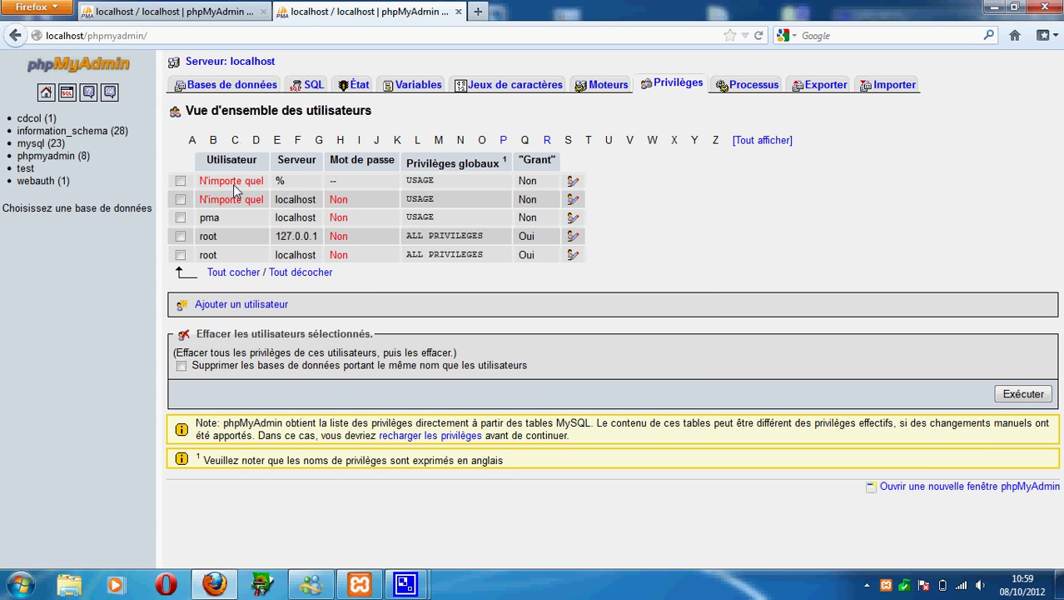
Add a new user with a user name, host restricted to Local, and the password entered twice.
{"action": "left_click", "coordinate": [250, 305]}
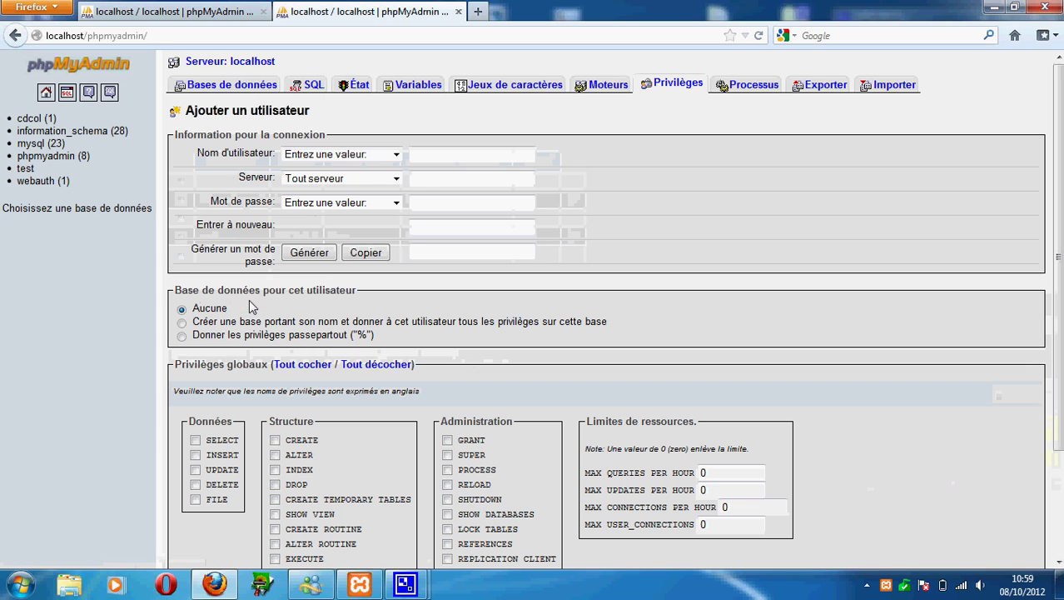
{"action": "left_click", "coordinate": [464, 160]}
{"action": "type", "text": "Al"}
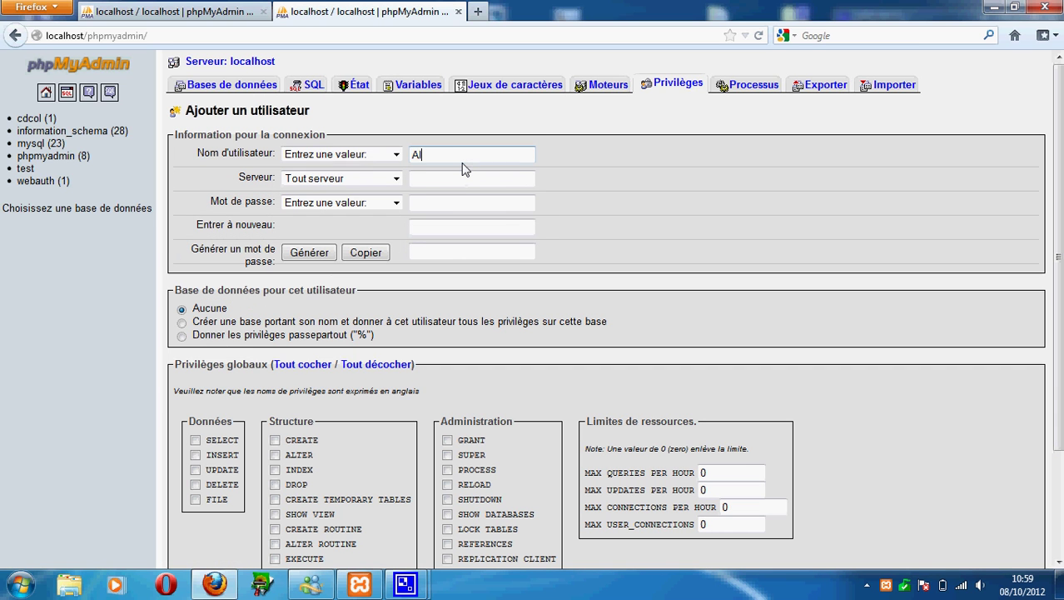
{"action": "type", "text": "ex"}
{"action": "left_click", "coordinate": [362, 180]}
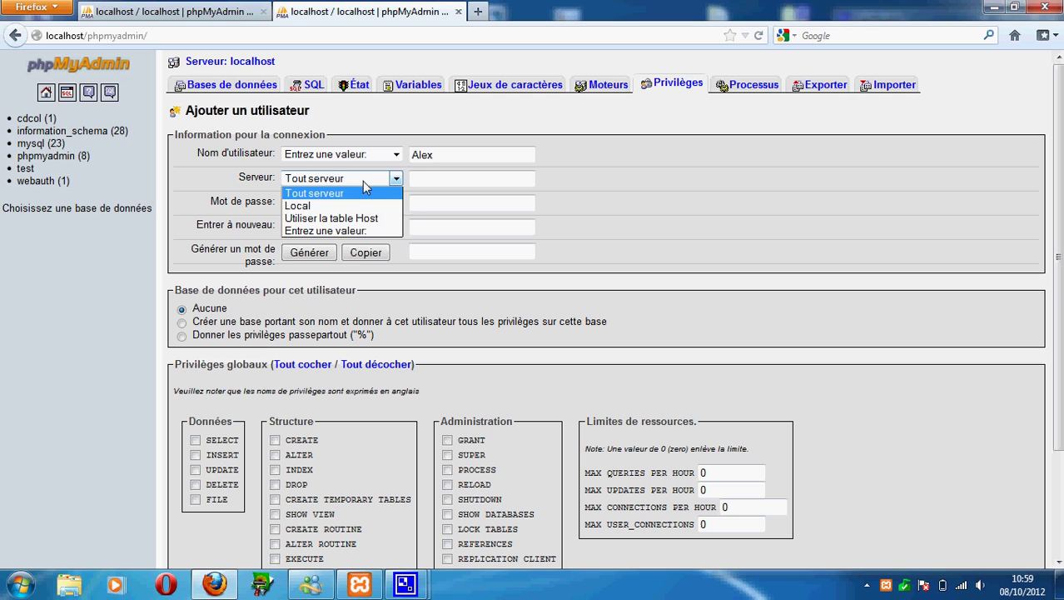
{"action": "left_click", "coordinate": [347, 206]}
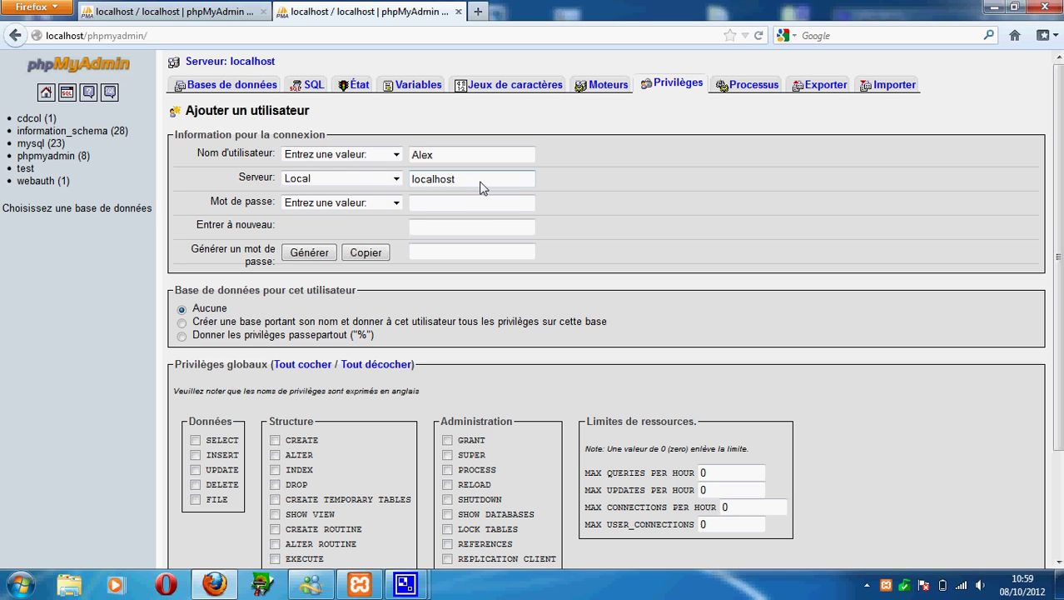
{"action": "left_click", "coordinate": [442, 209]}
{"action": "type", "text": "a"}
{"action": "key", "text": "Tab"}
{"action": "type", "text": "aaaaaaaaa"}
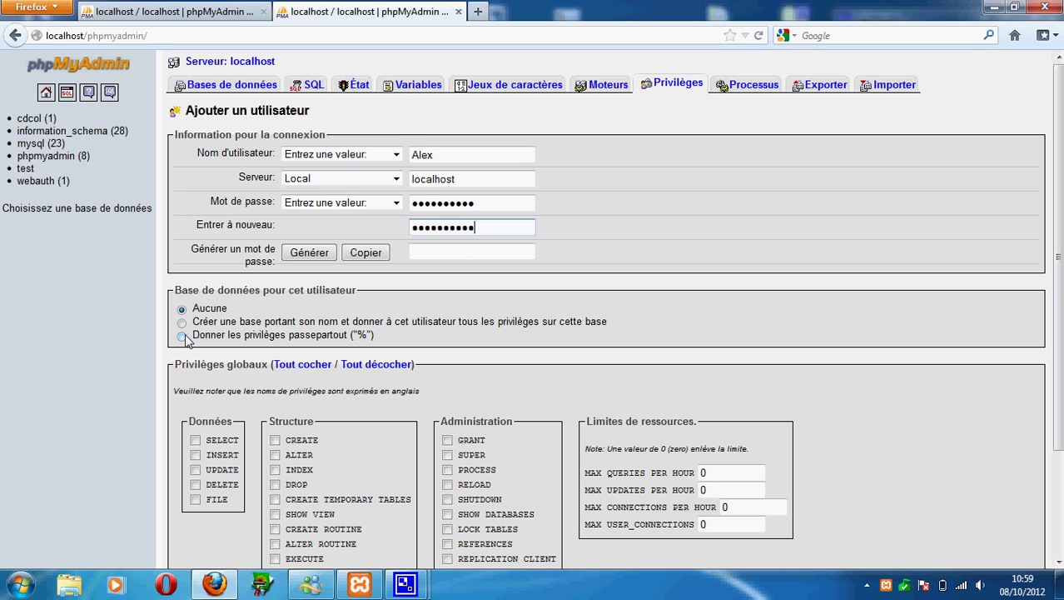
Grant wildcard database access and all global privileges, then create the user.
{"action": "left_click", "coordinate": [182, 336]}
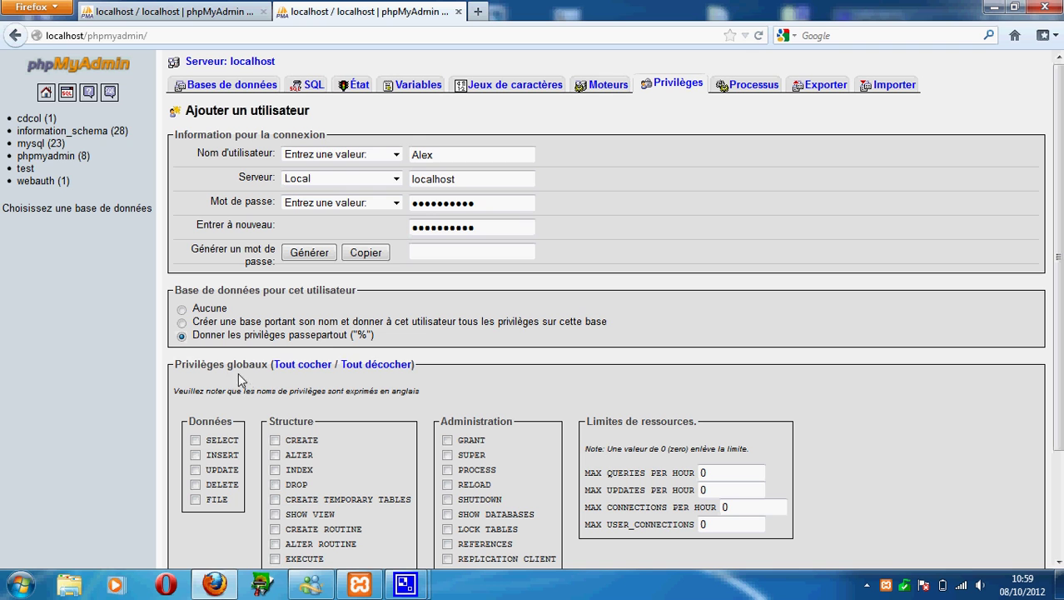
{"action": "left_click", "coordinate": [295, 368]}
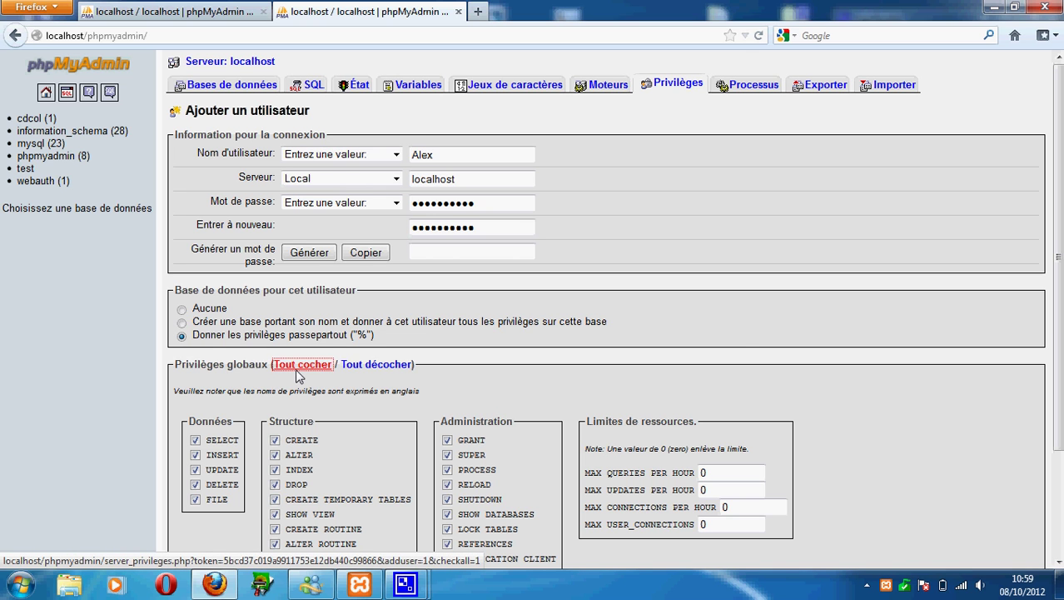
{"action": "scroll", "coordinate": [519, 263], "scroll_direction": "down", "scroll_amount": 3}
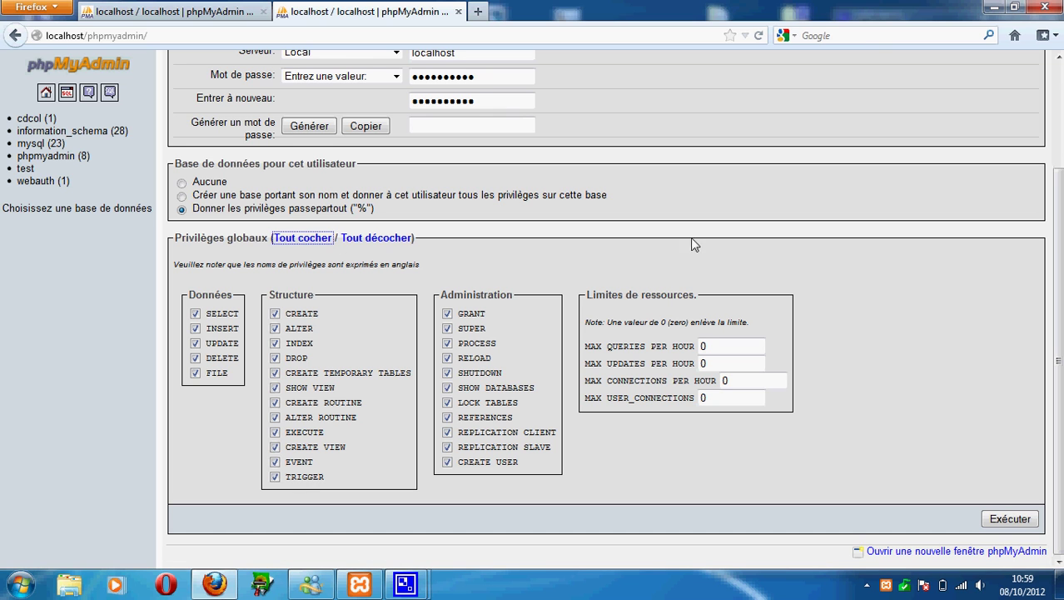
{"action": "left_click", "coordinate": [1021, 520]}
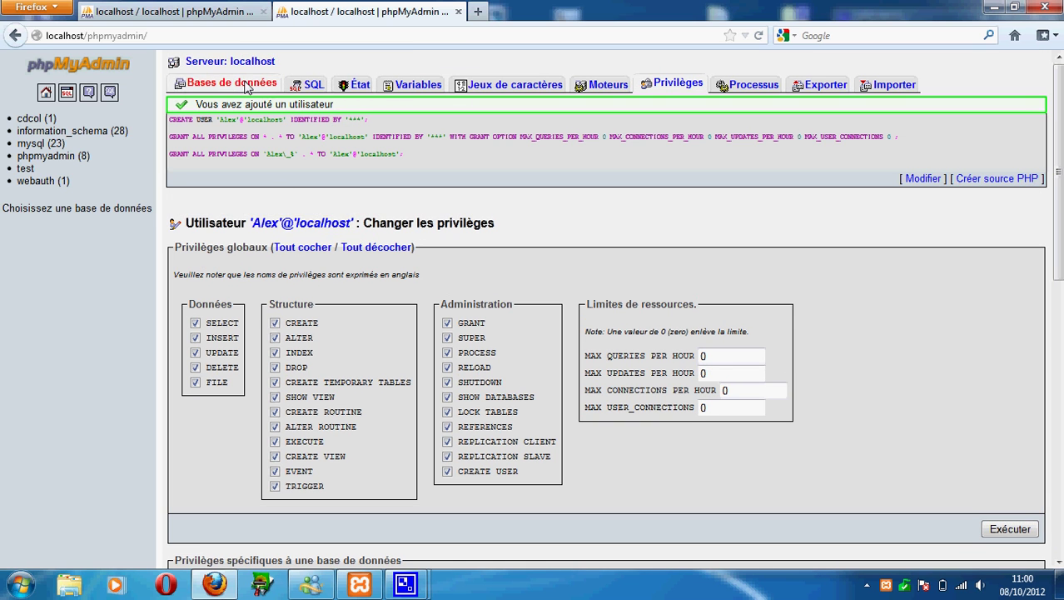
Create a database named xibo, view its structure, and return to the server home page.
{"action": "left_click", "coordinate": [246, 85]}
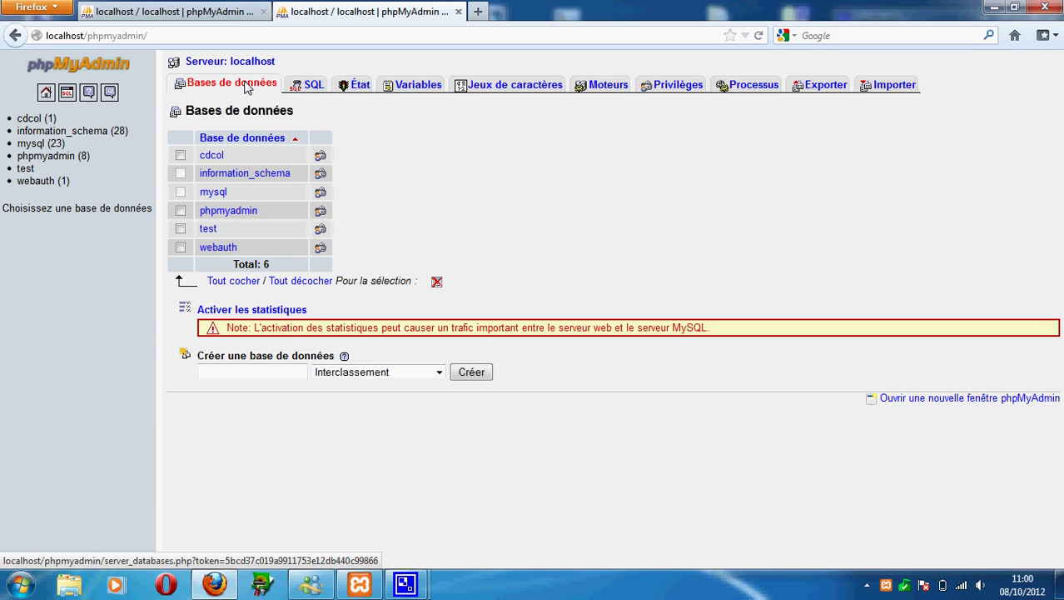
{"action": "left_click", "coordinate": [223, 370]}
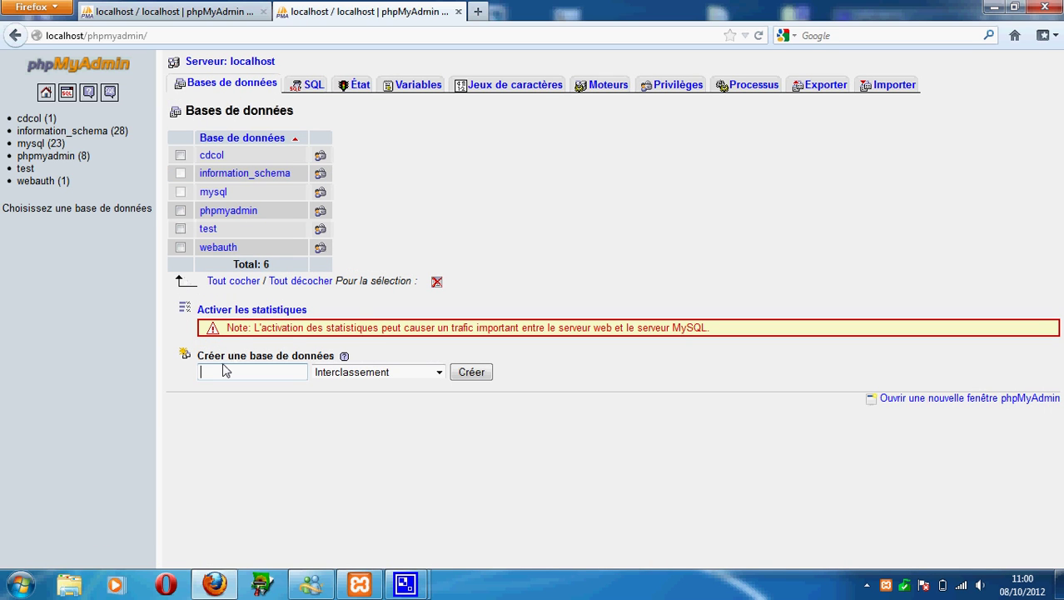
{"action": "type", "text": "xibo"}
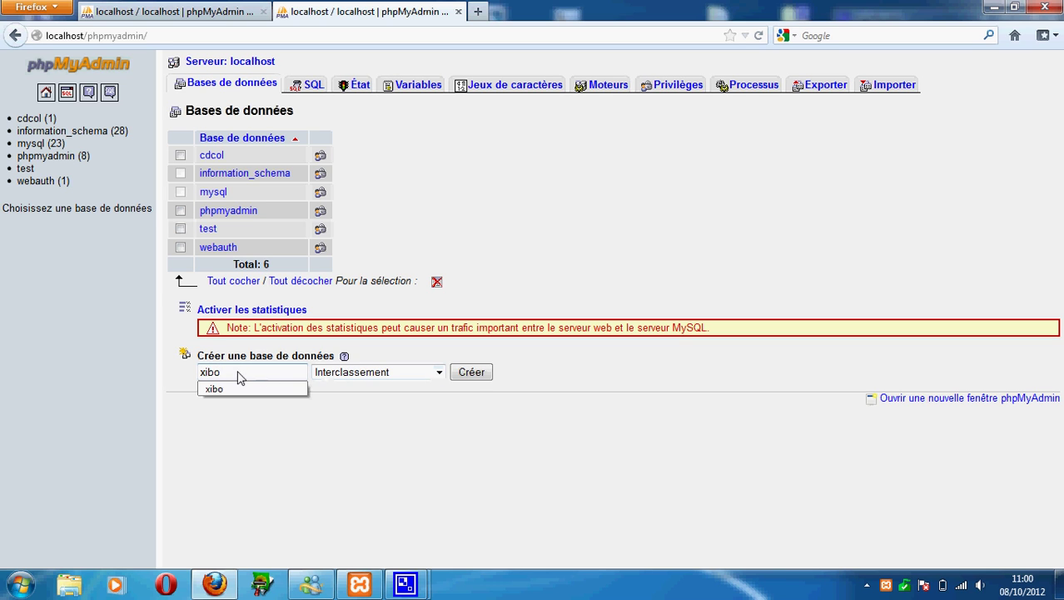
{"action": "left_click", "coordinate": [488, 376]}
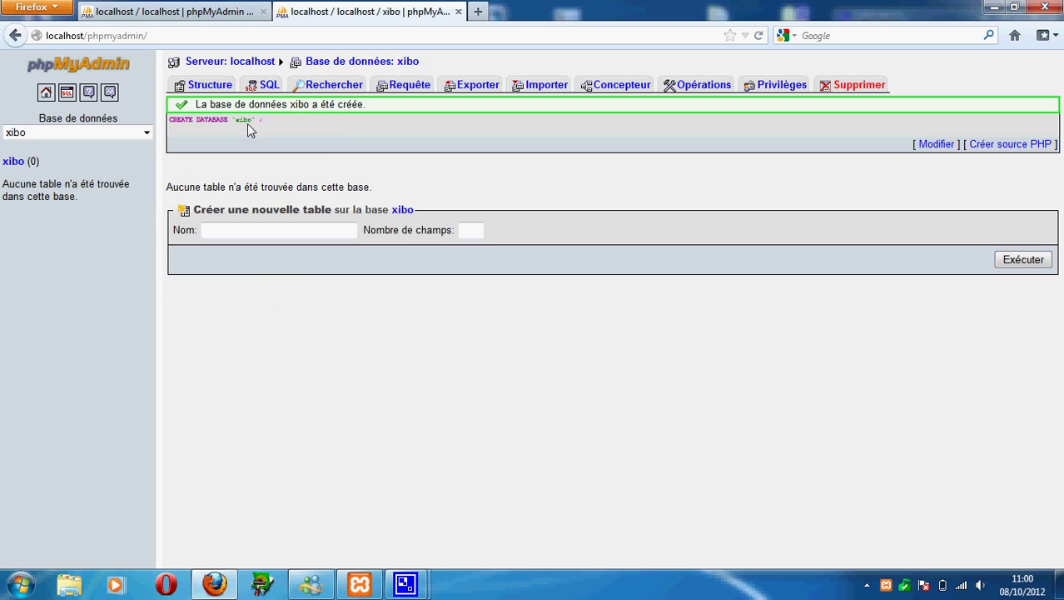
{"action": "left_click", "coordinate": [13, 162]}
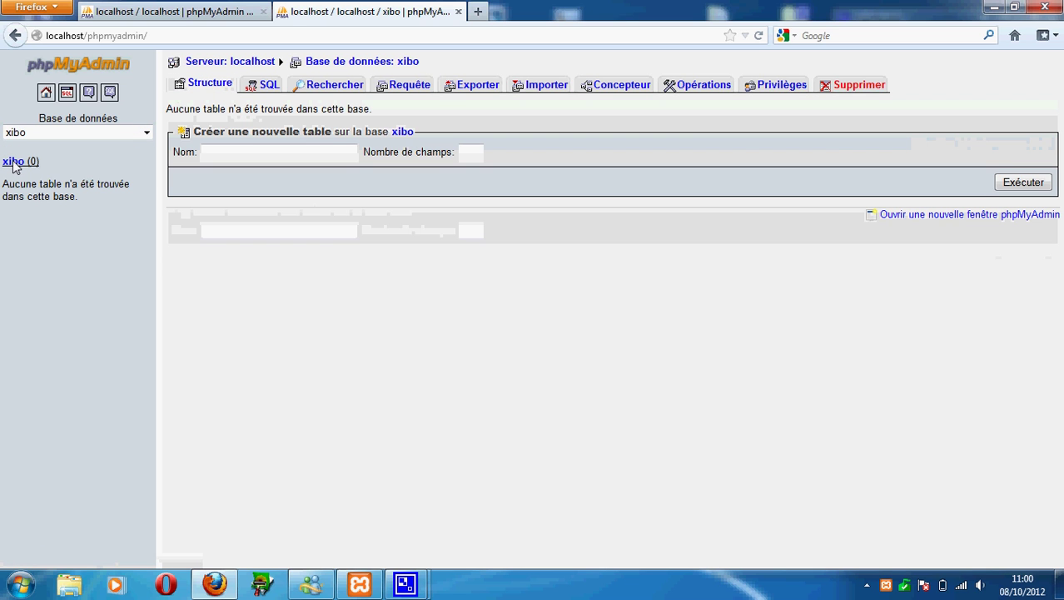
{"action": "left_click", "coordinate": [45, 91]}
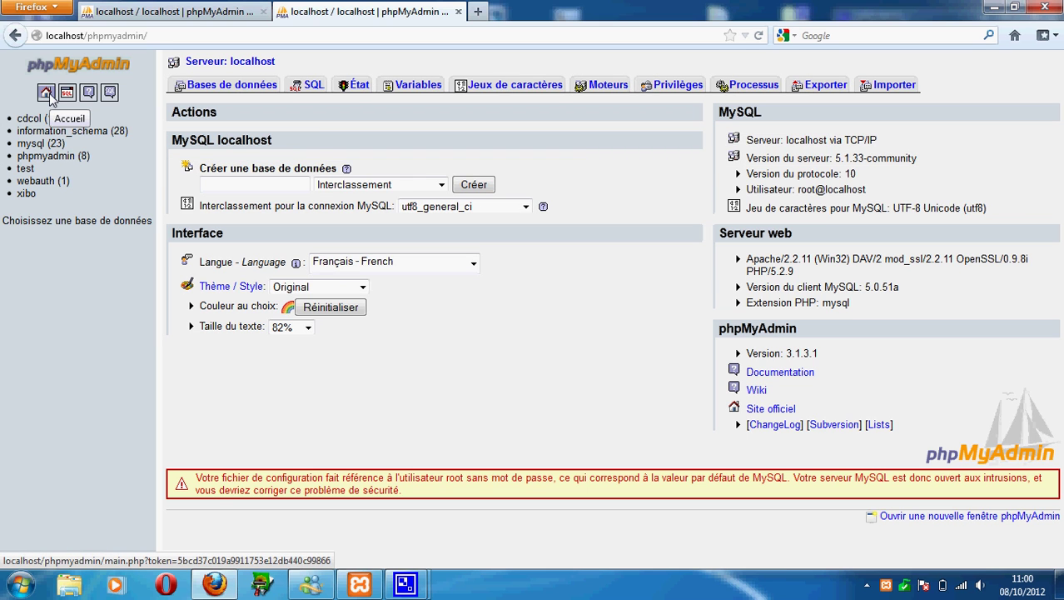
Recheck the user accounts, confirm xibo appears among the seven databases, then bring up the Start menu.
{"action": "left_click", "coordinate": [679, 86]}
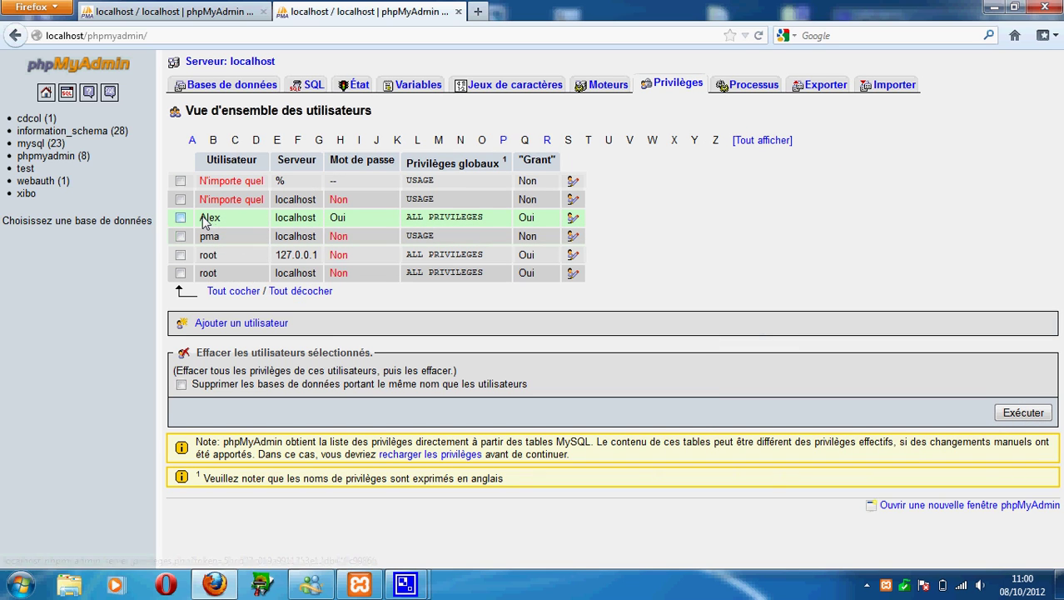
{"action": "left_click", "coordinate": [203, 220]}
{"action": "left_click", "coordinate": [204, 220]}
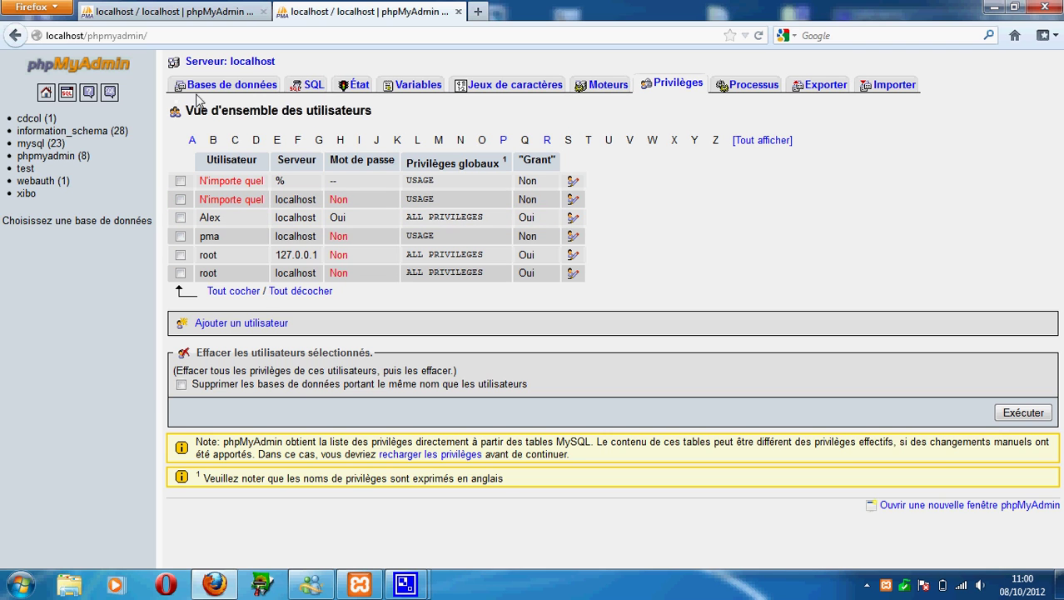
{"action": "left_click", "coordinate": [234, 84]}
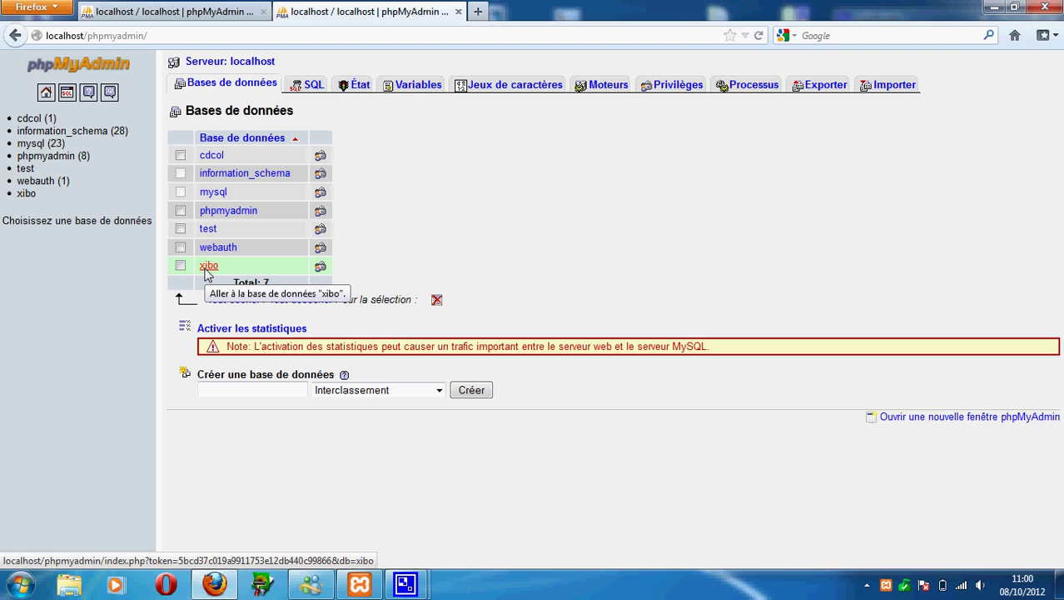
{"action": "left_click", "coordinate": [210, 588]}
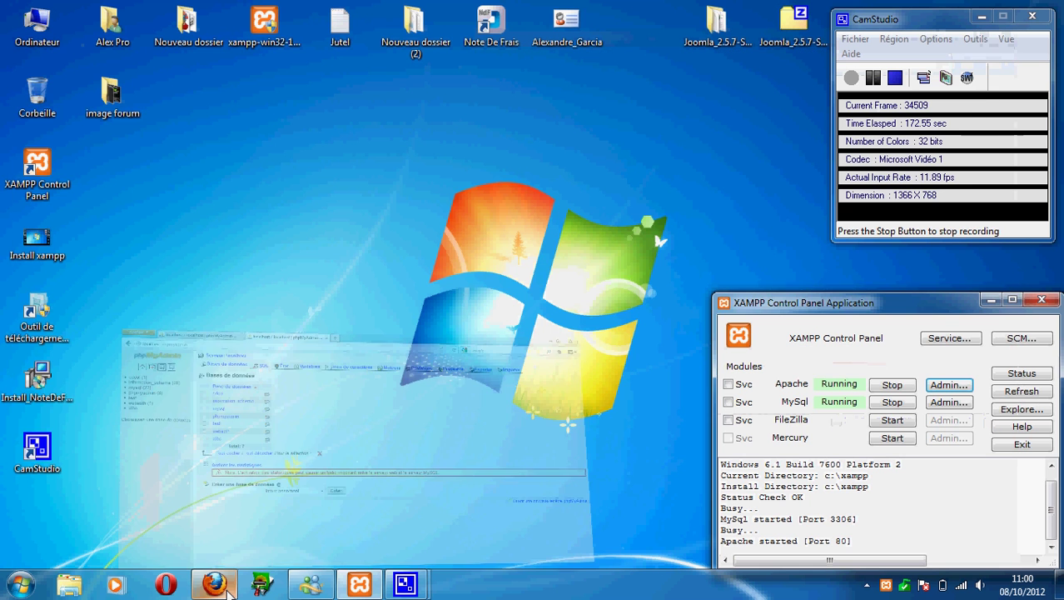
{"action": "left_click", "coordinate": [218, 587]}
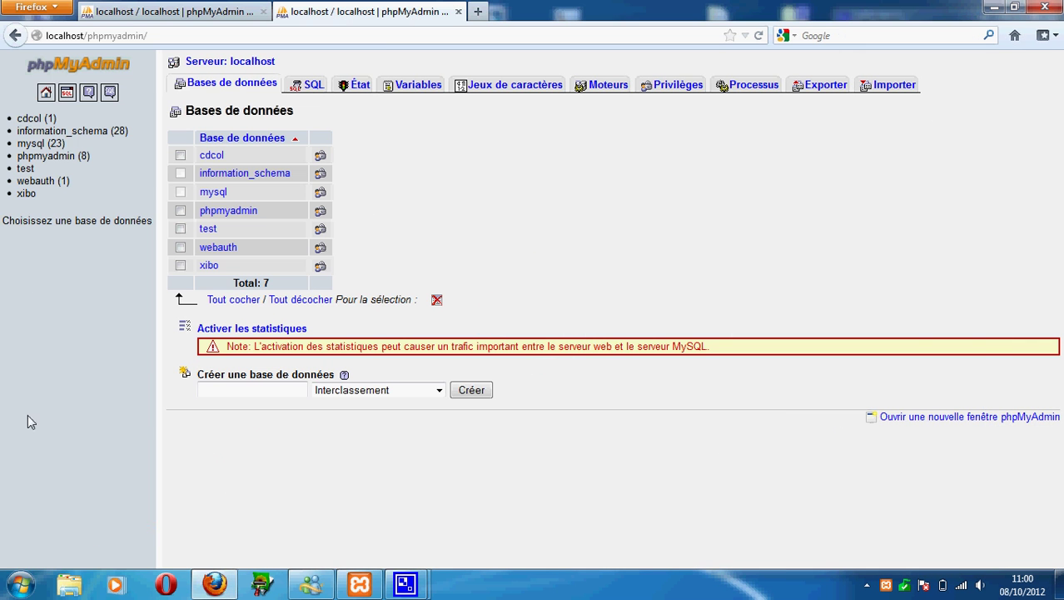
{"action": "left_click", "coordinate": [17, 585]}
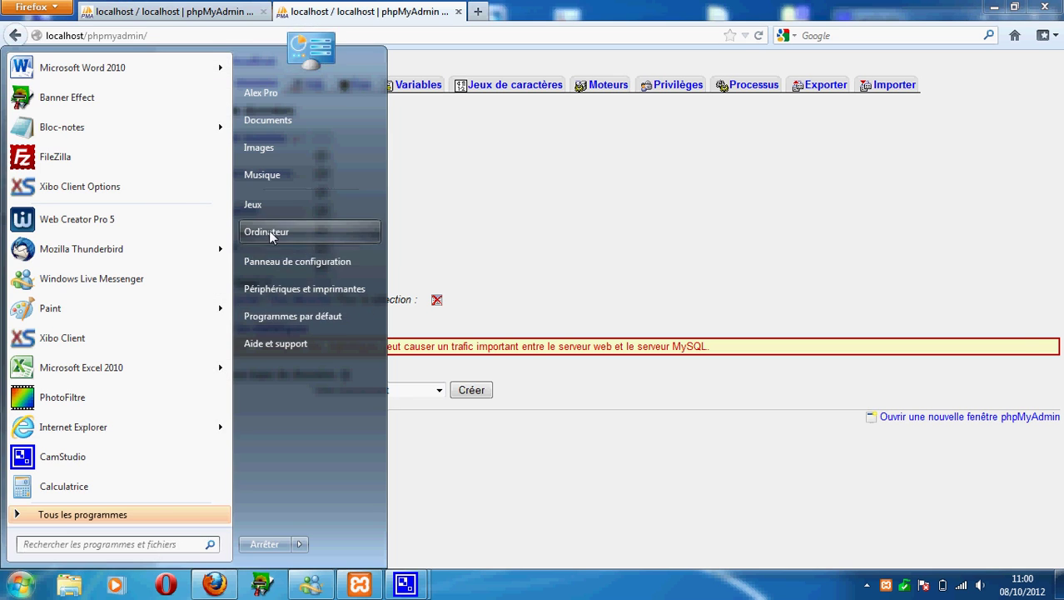
Browse from Computer through Local Disk C: and xampp into the htdocs folder.
{"action": "left_click", "coordinate": [269, 235]}
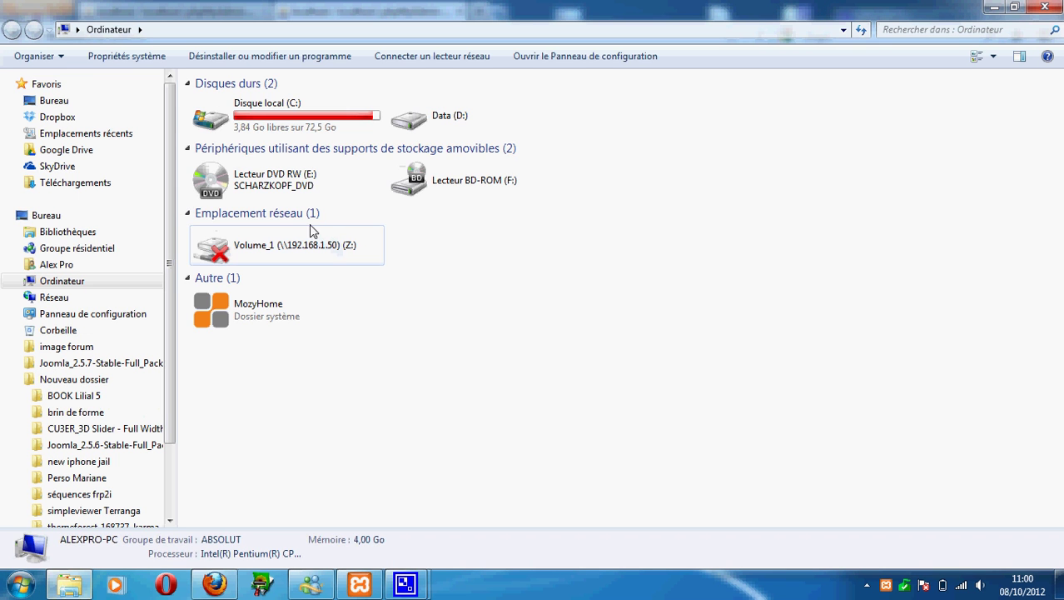
{"action": "left_click", "coordinate": [298, 136]}
{"action": "double_click", "coordinate": [298, 136]}
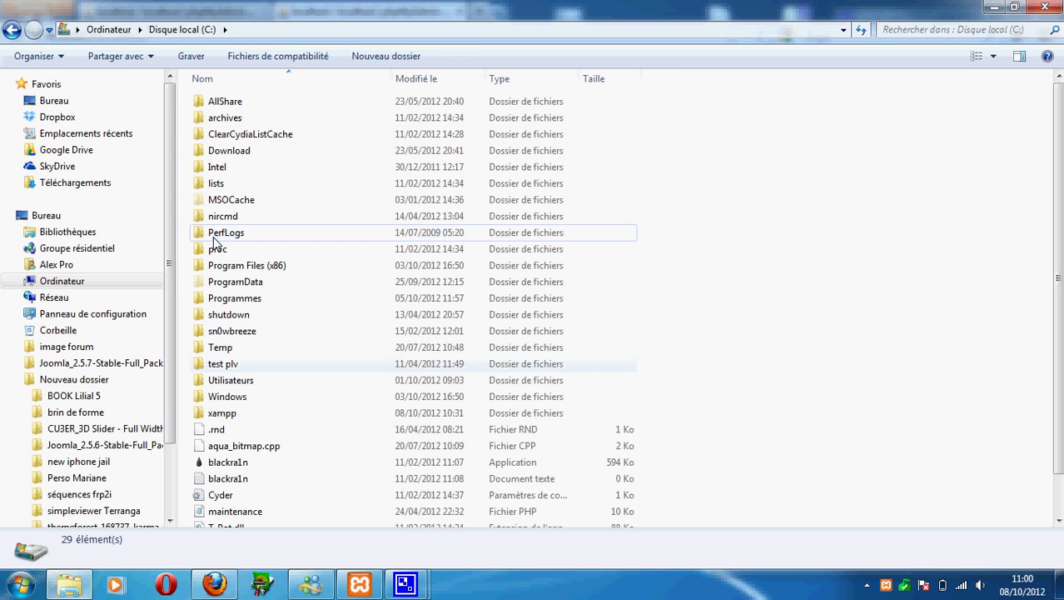
{"action": "double_click", "coordinate": [213, 415]}
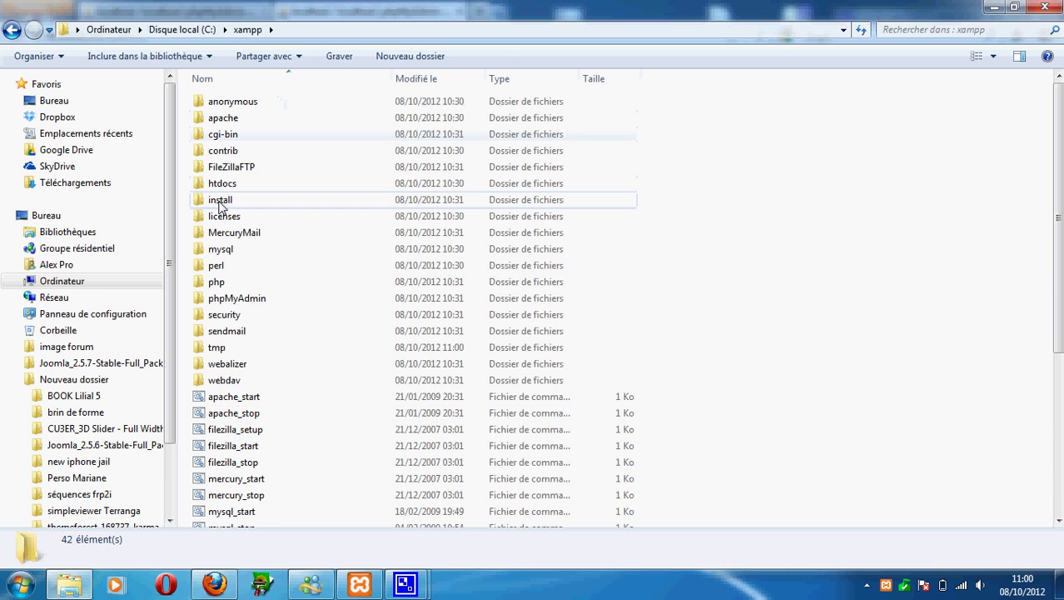
{"action": "double_click", "coordinate": [213, 185]}
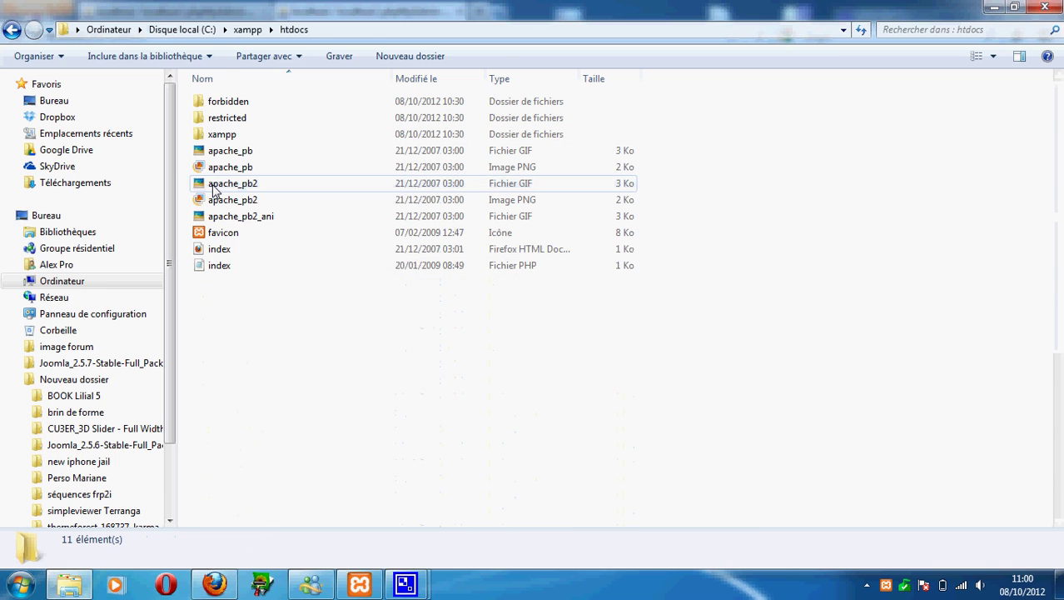
{"action": "right_click", "coordinate": [266, 405]}
Create a new folder named xibo in htdocs and open it.
{"action": "mouse_move", "coordinate": [420, 363]}
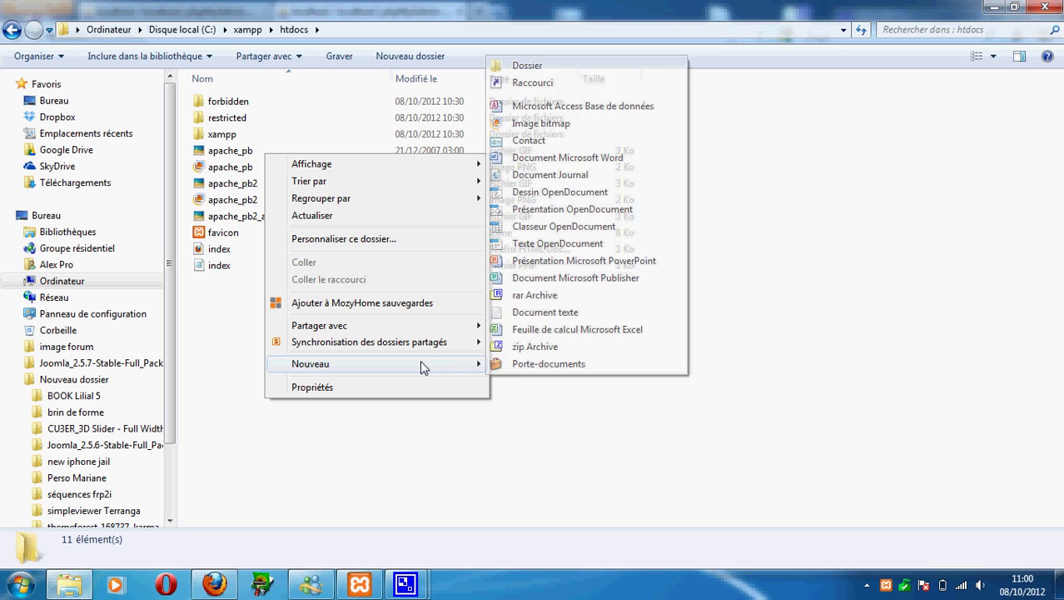
{"action": "left_click", "coordinate": [581, 66]}
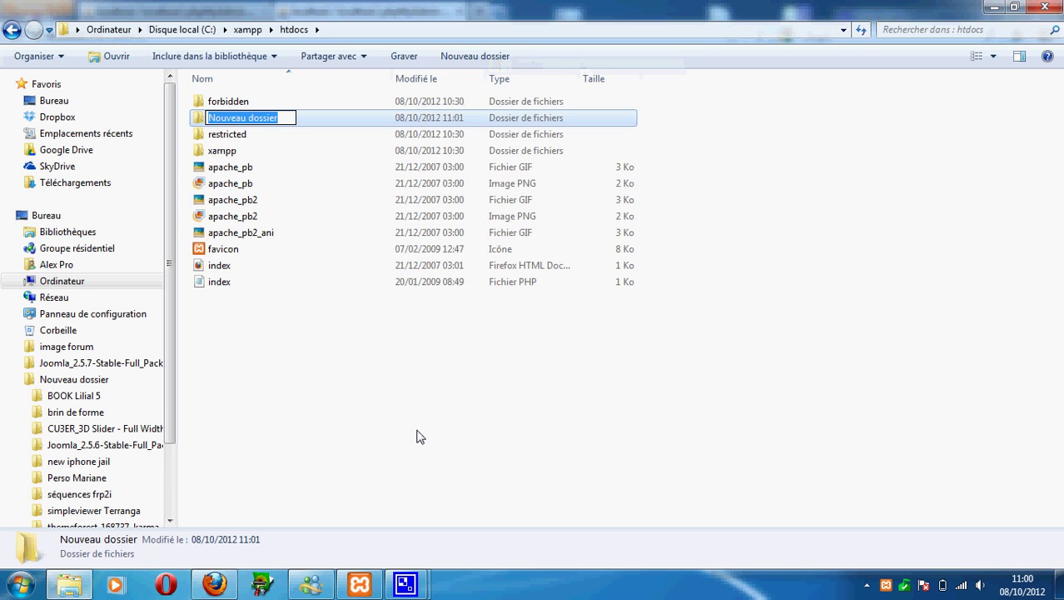
{"action": "type", "text": "site"}
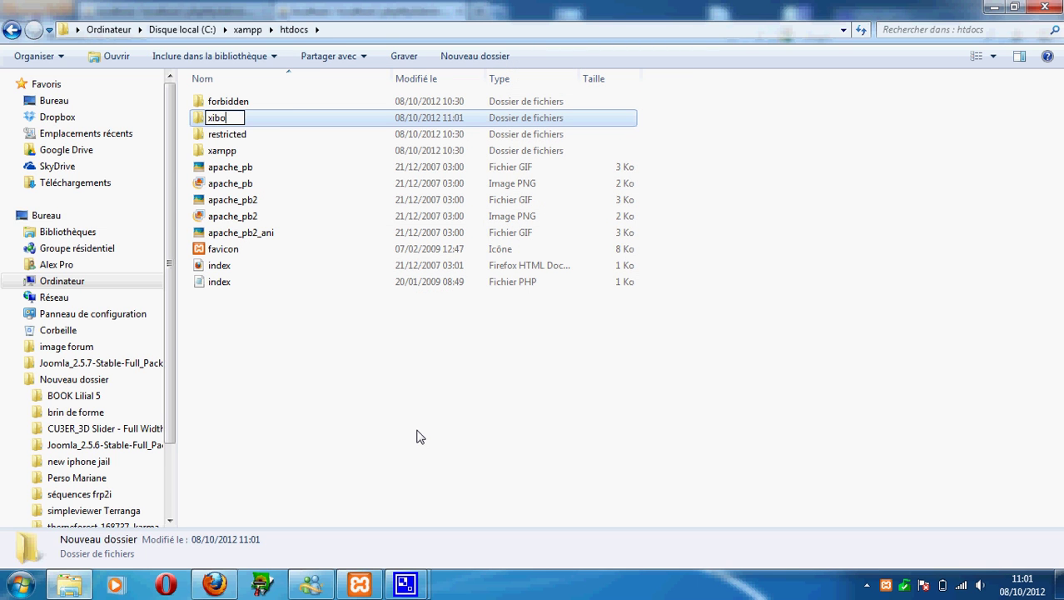
{"action": "key", "text": "Escape"}
{"action": "left_click", "coordinate": [369, 484]}
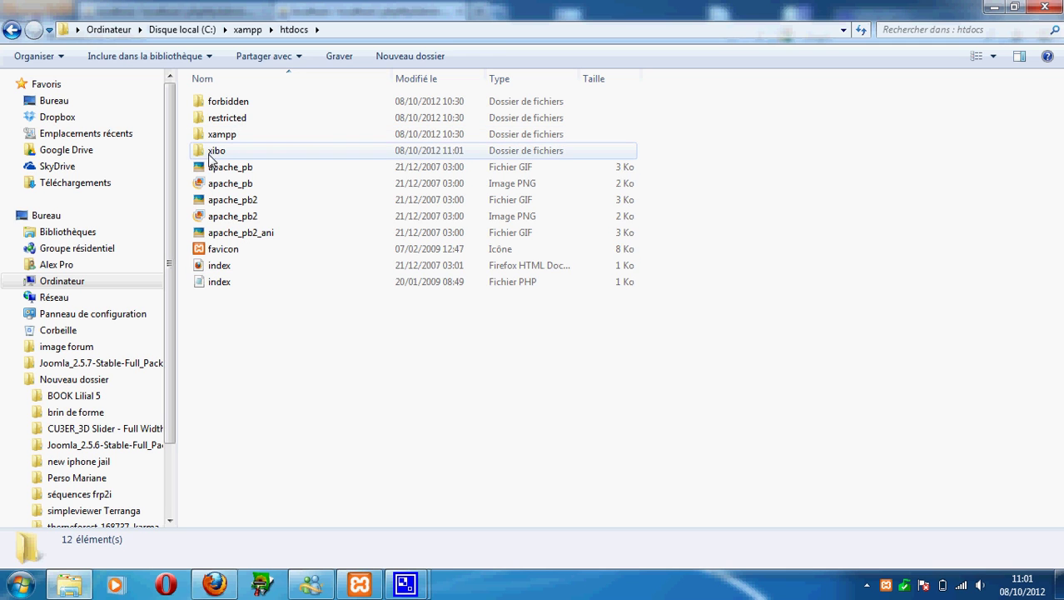
{"action": "double_click", "coordinate": [210, 150]}
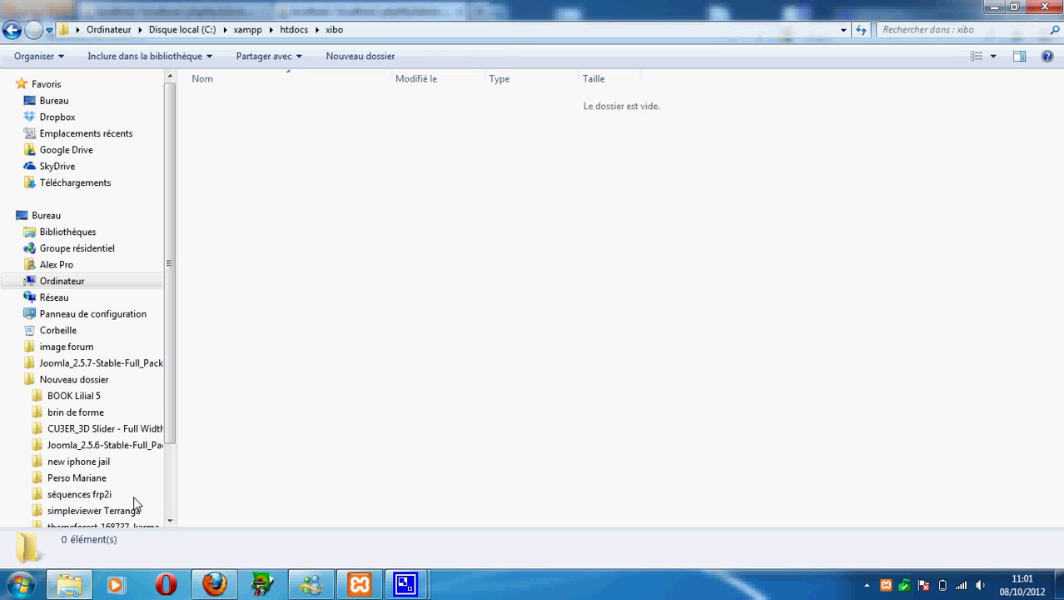
Search the Data (D:) drive for xibo and open the xibo-server-1.2.2 folder.
{"action": "left_click", "coordinate": [20, 585]}
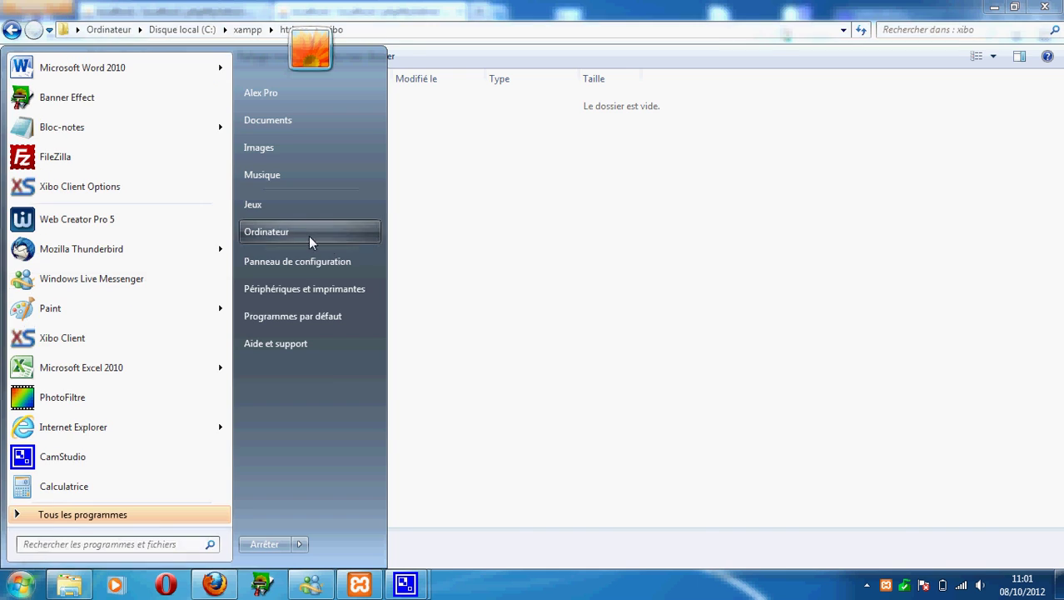
{"action": "left_click", "coordinate": [309, 234]}
{"action": "double_click", "coordinate": [481, 120]}
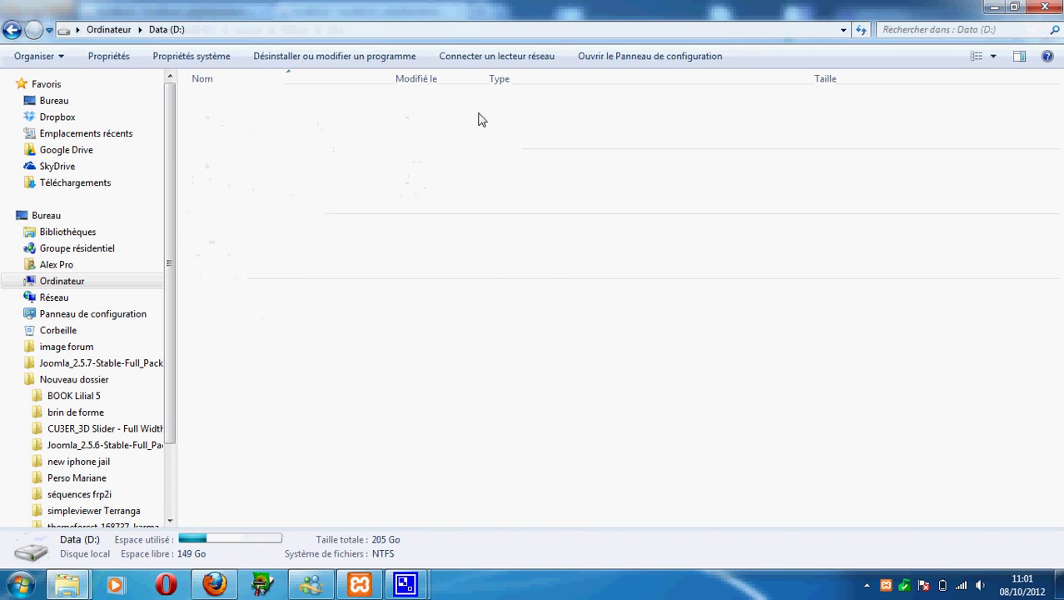
{"action": "left_click", "coordinate": [918, 34]}
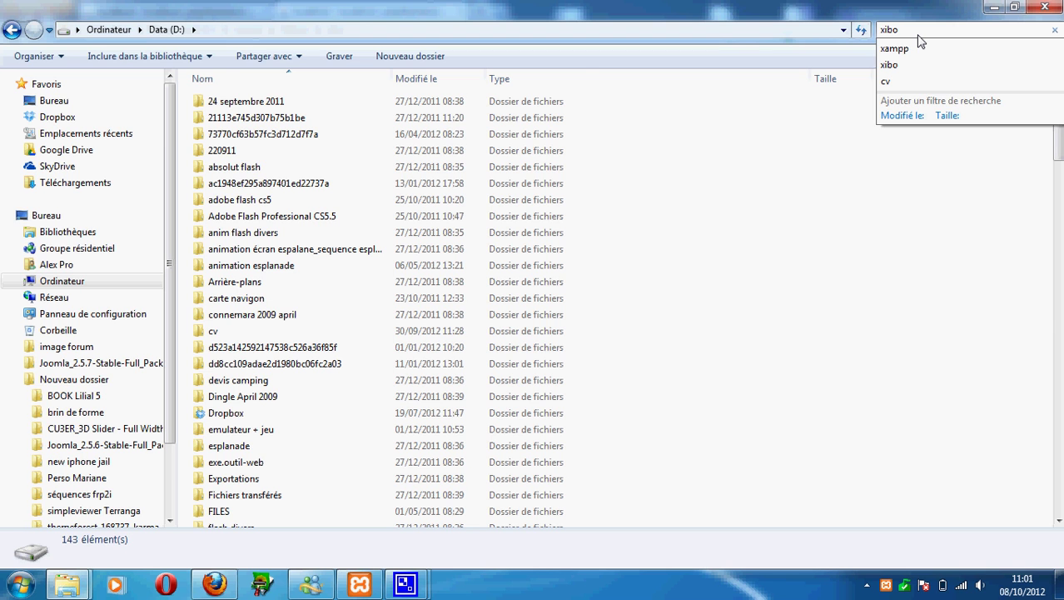
{"action": "type", "text": "xibo"}
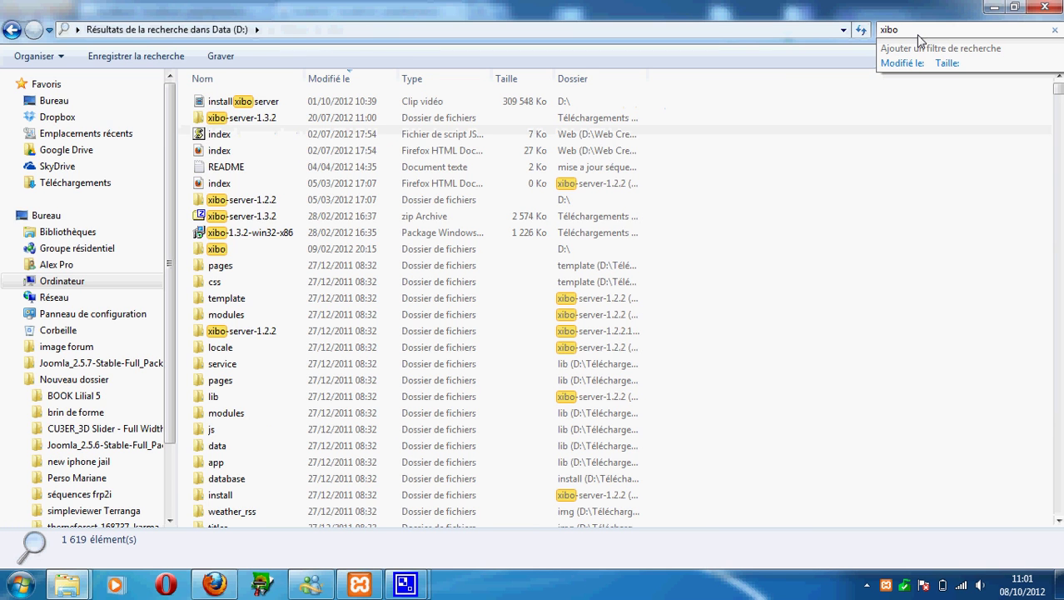
{"action": "double_click", "coordinate": [256, 207]}
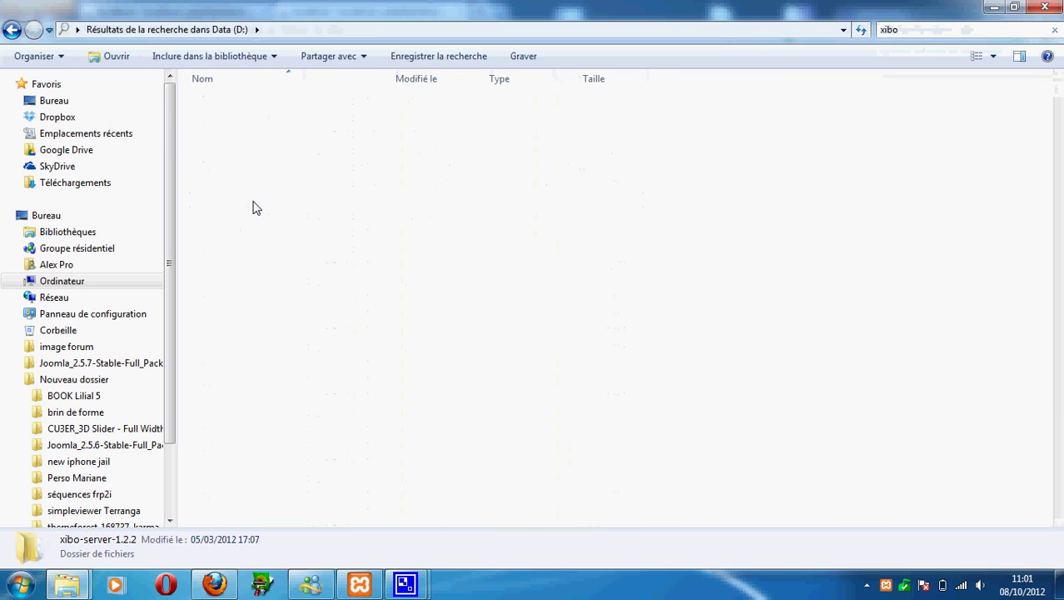
Select all 17 xibo-server-1.2.2 items and paste them into htdocs\xibo.
{"action": "key", "text": "ctrl+a"}
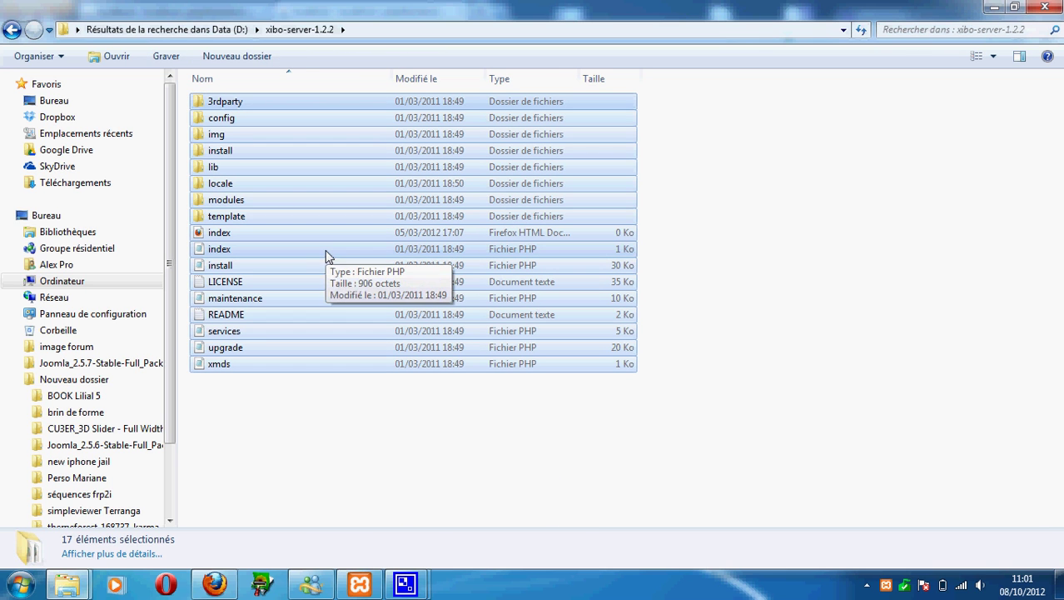
{"action": "mouse_move", "coordinate": [77, 575]}
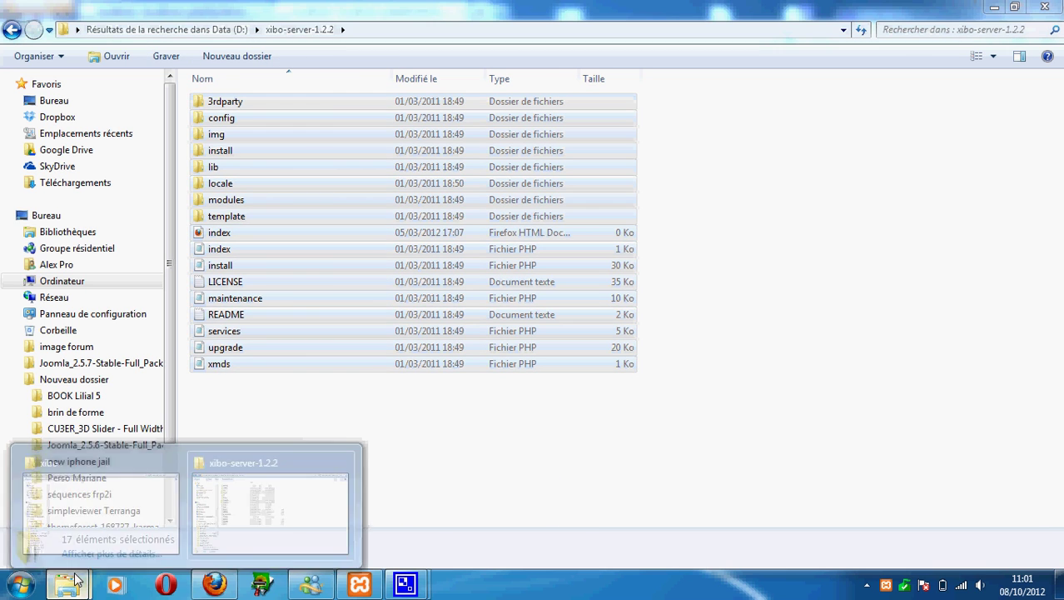
{"action": "left_click", "coordinate": [97, 492]}
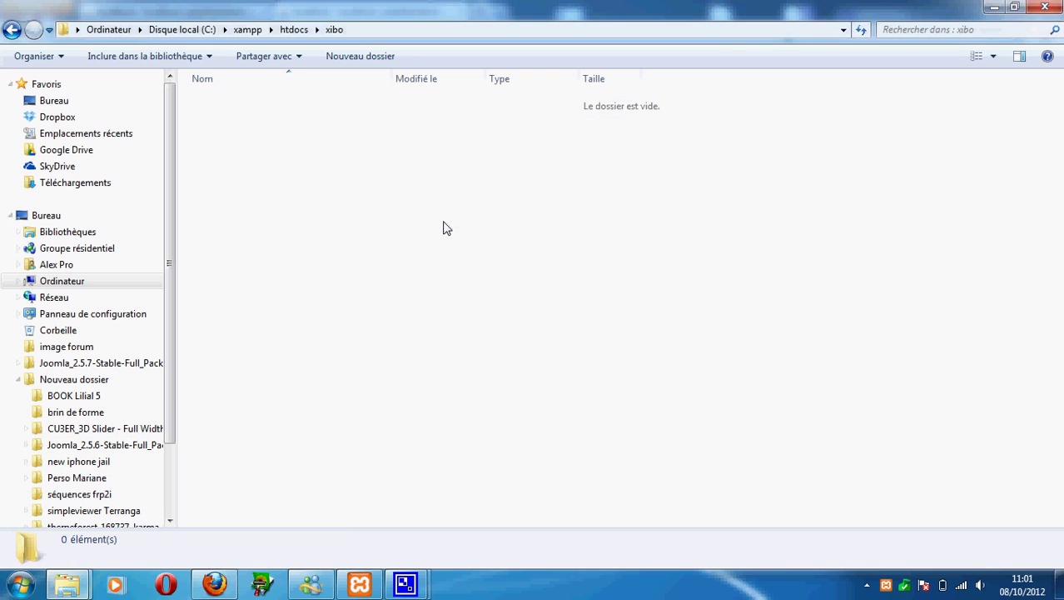
{"action": "key", "text": "ctrl+v"}
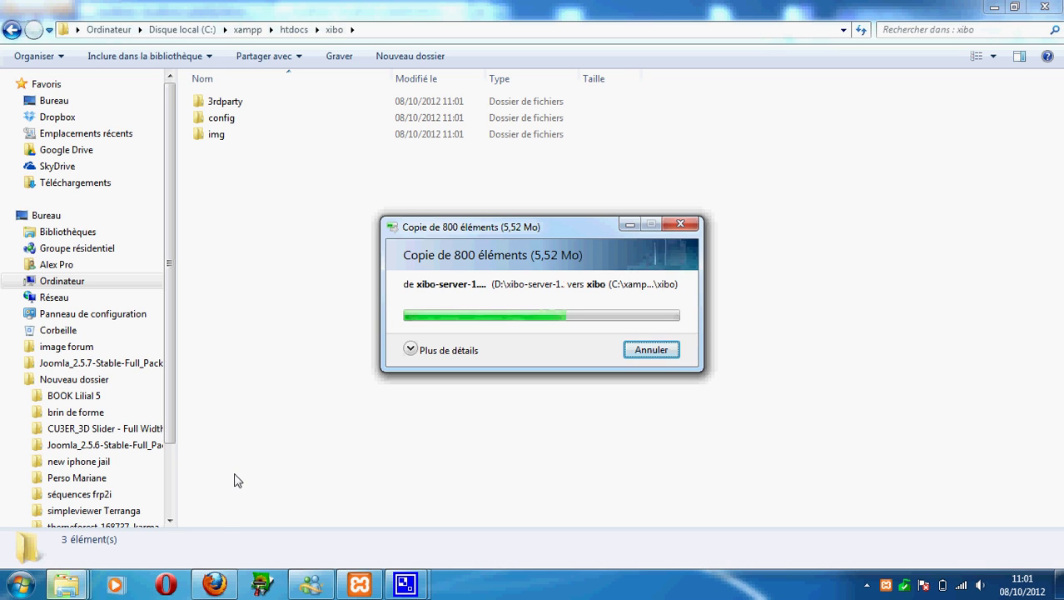
Load localhost/xibo in a new browser tab to reach the Xibo Installer.
{"action": "left_click", "coordinate": [215, 585]}
{"action": "left_click", "coordinate": [478, 12]}
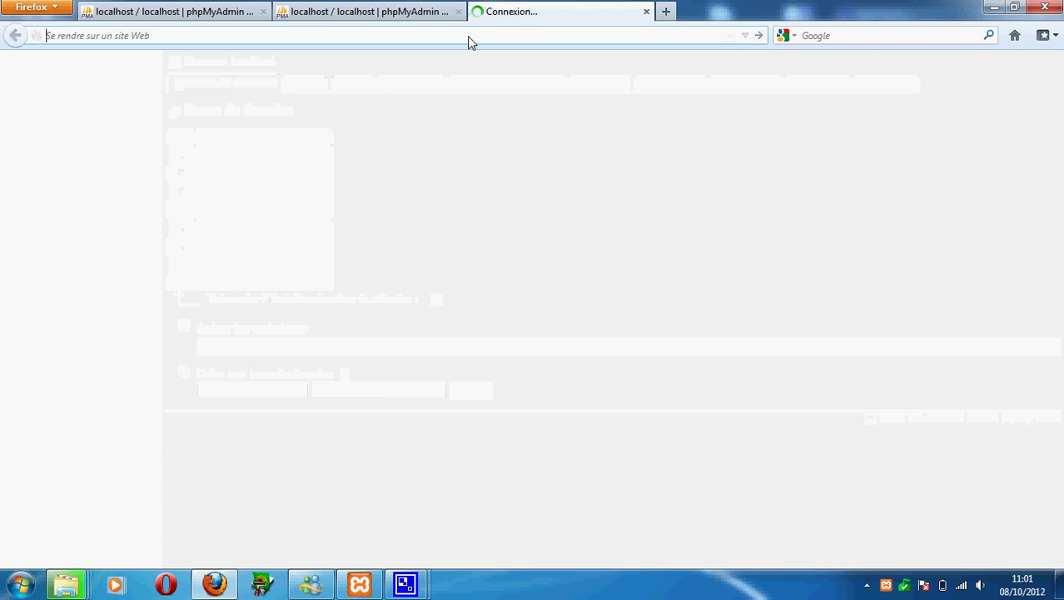
{"action": "type", "text": "localhosy"}
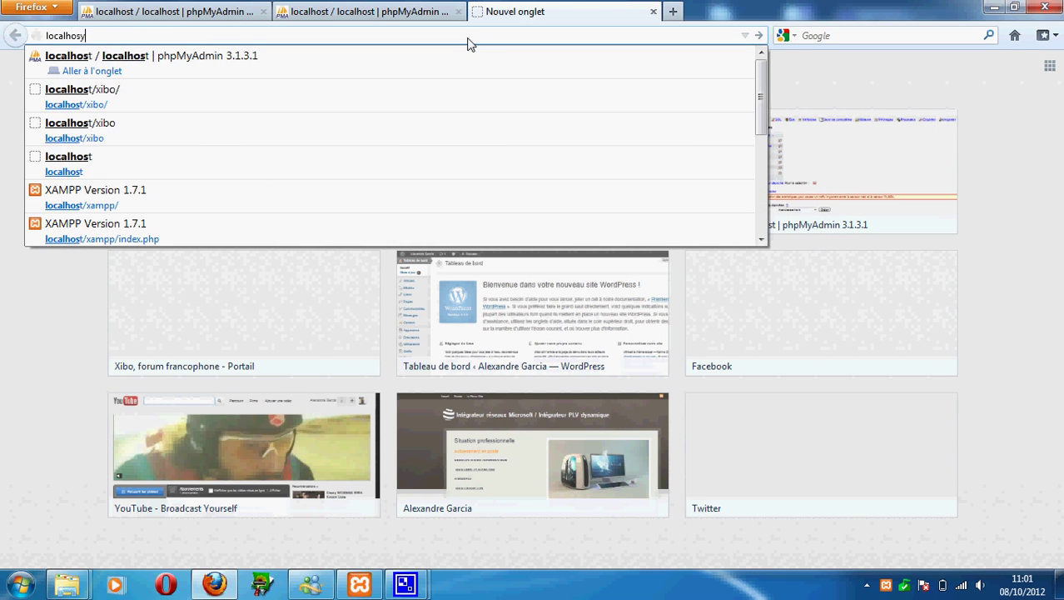
{"action": "key", "text": "BackSpace"}
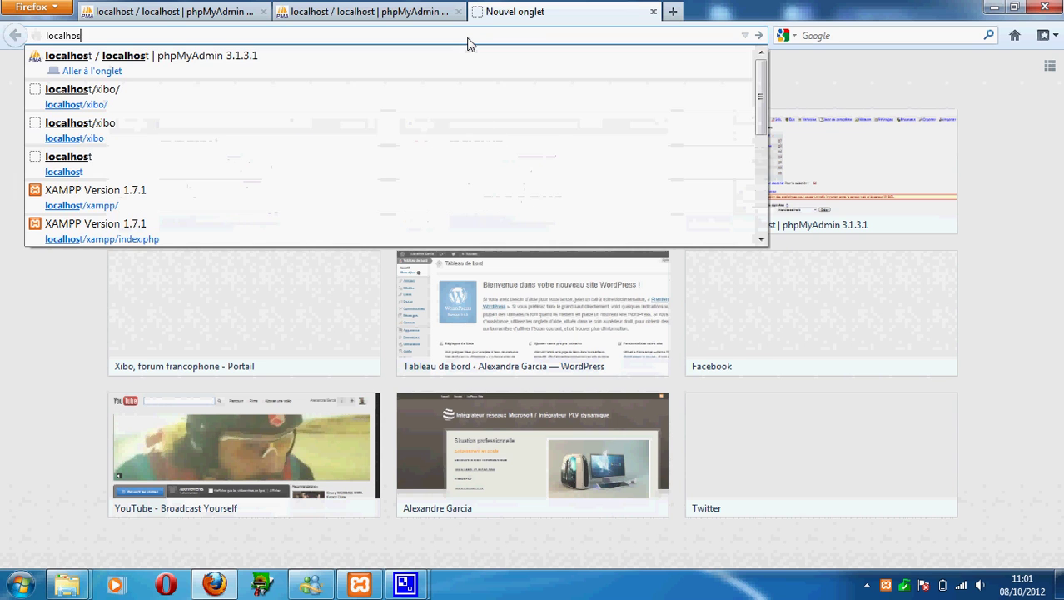
{"action": "type", "text": "t/xibo"}
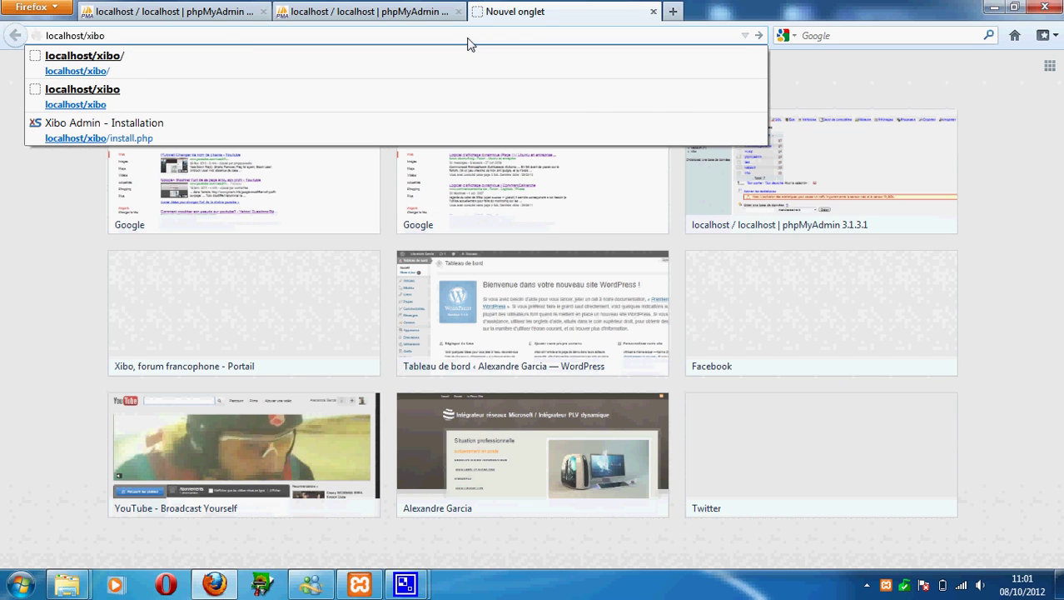
{"action": "key", "text": "Return"}
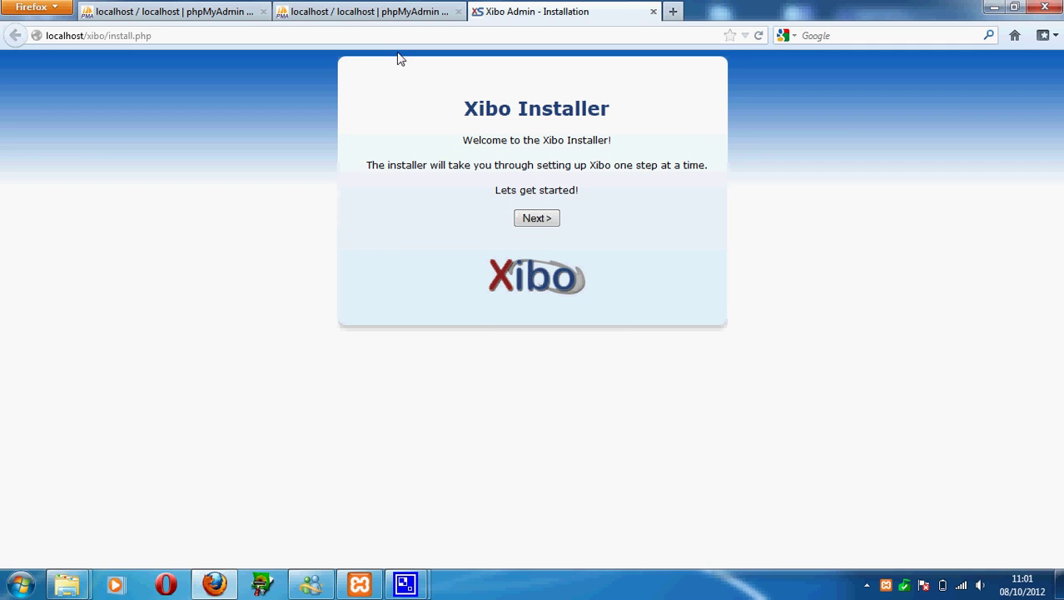
Clear the file selection in the xibo folder, then start the installer's requirements check.
{"action": "mouse_move", "coordinate": [66, 583]}
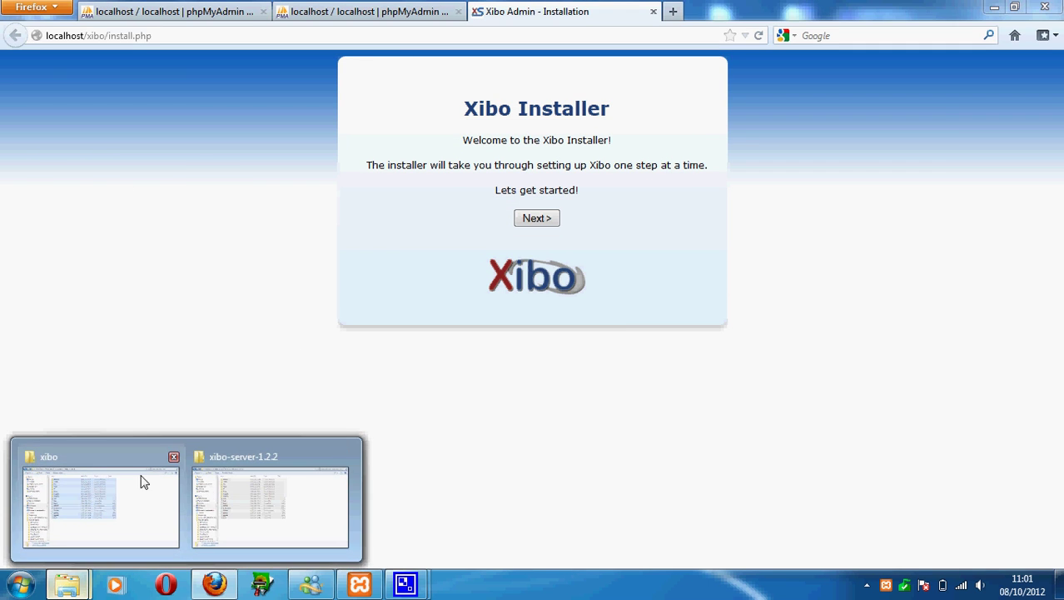
{"action": "left_click", "coordinate": [110, 483]}
{"action": "left_click", "coordinate": [287, 398]}
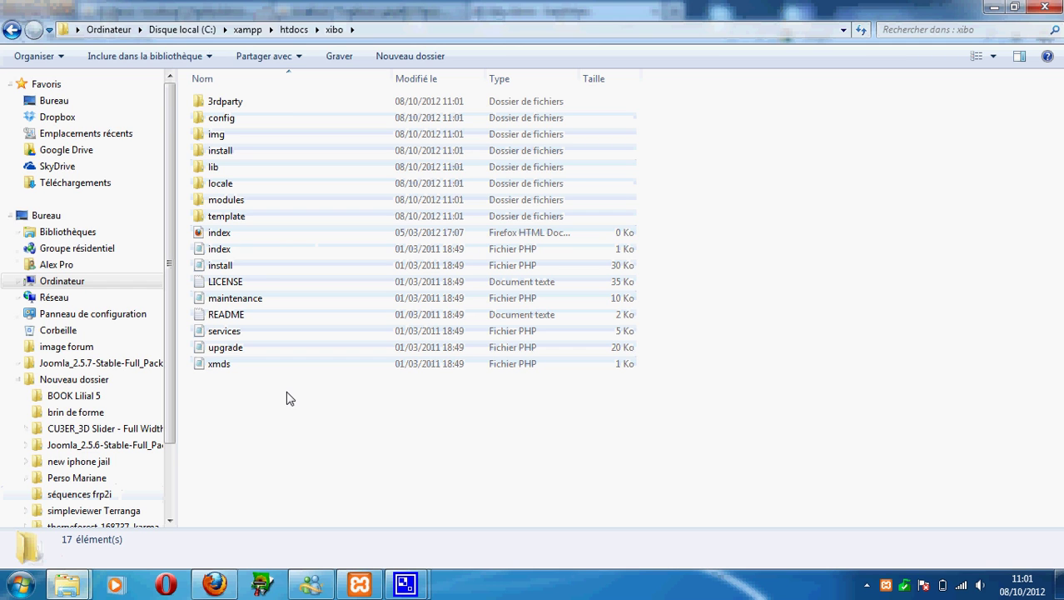
{"action": "left_click", "coordinate": [215, 583]}
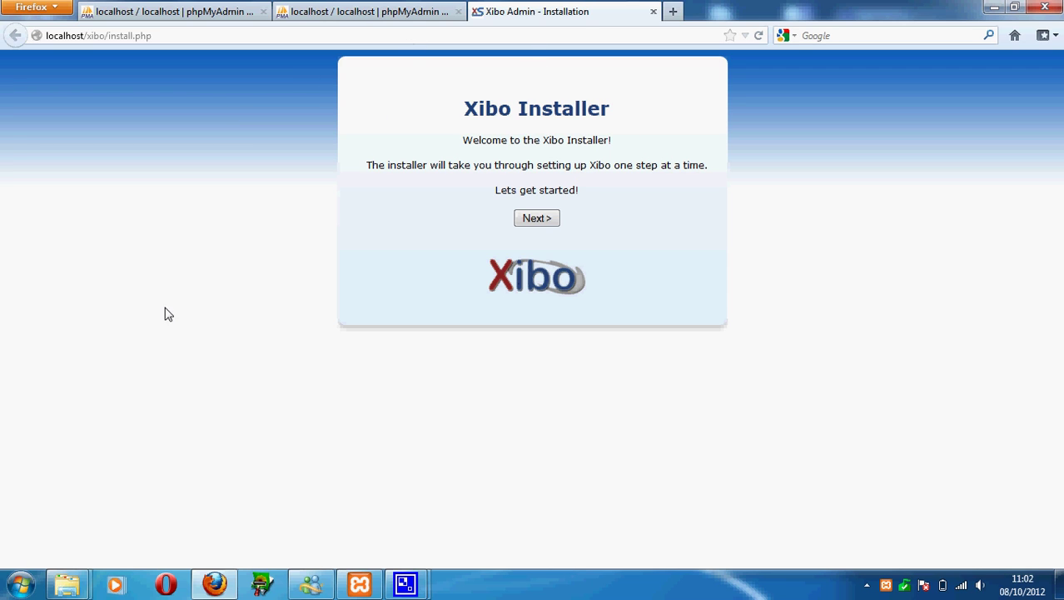
{"action": "left_click", "coordinate": [542, 218]}
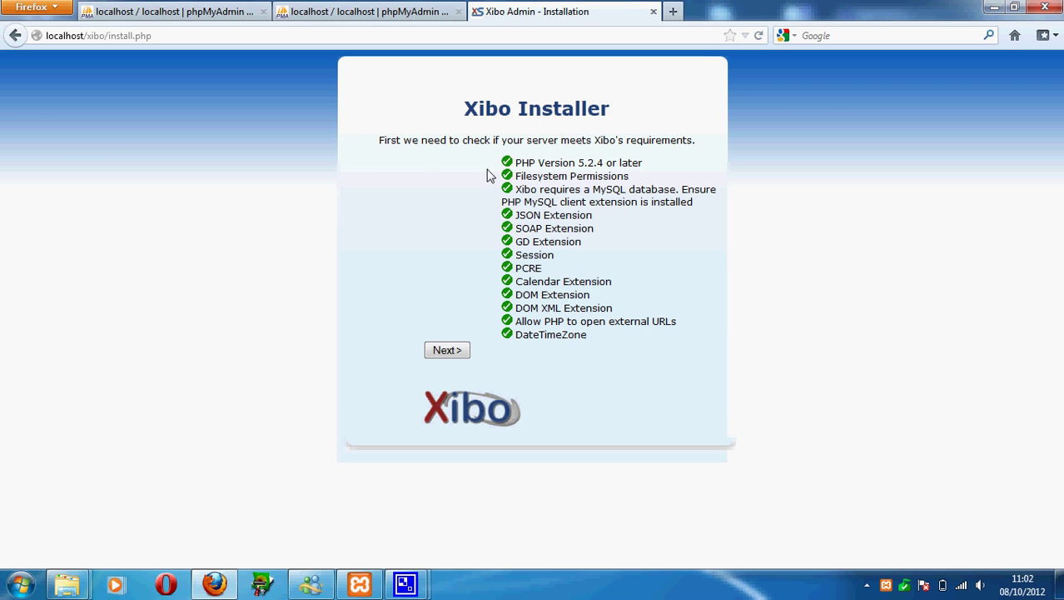
Review the passing requirements from PHP Version to Session, proceed to database setup, then view phpMyAdmin's databases.
{"action": "left_click_drag", "start_coordinate": [518, 167], "coordinate": [613, 342]}
{"action": "left_click", "coordinate": [613, 342]}
{"action": "left_click_drag", "start_coordinate": [528, 163], "coordinate": [562, 263]}
{"action": "left_click", "coordinate": [563, 263]}
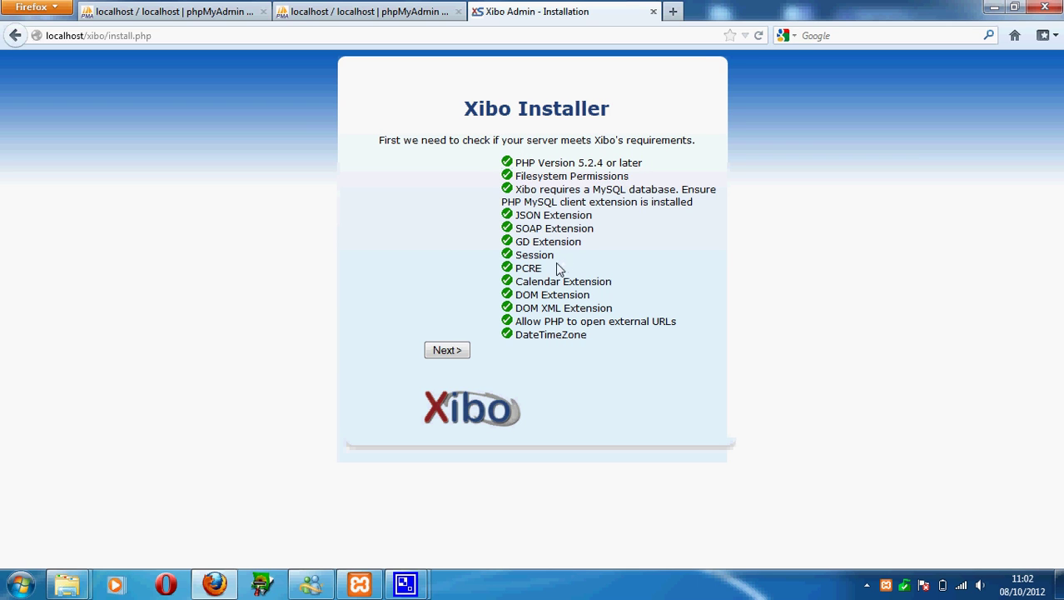
{"action": "left_click", "coordinate": [442, 349]}
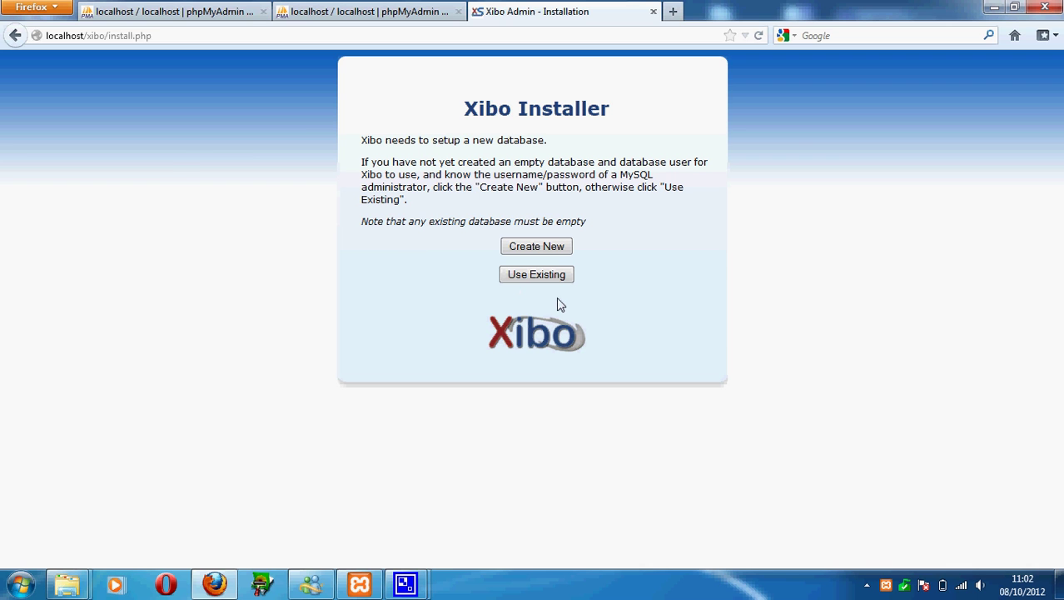
{"action": "left_click", "coordinate": [367, 11]}
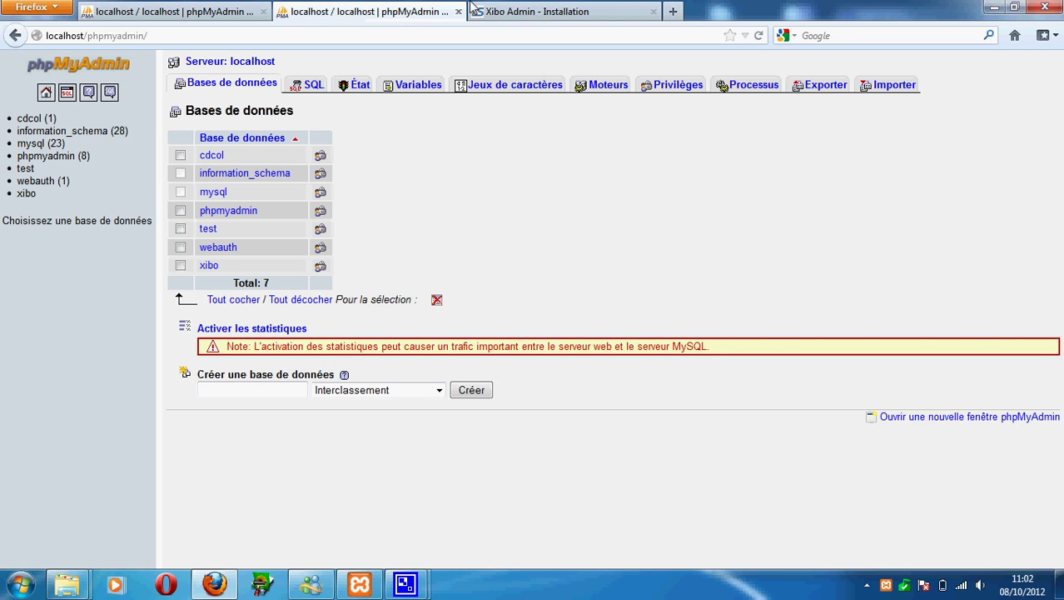
Choose Use Existing for the xibo database, checking it in phpMyAdmin's database list along the way.
{"action": "left_click", "coordinate": [583, 11]}
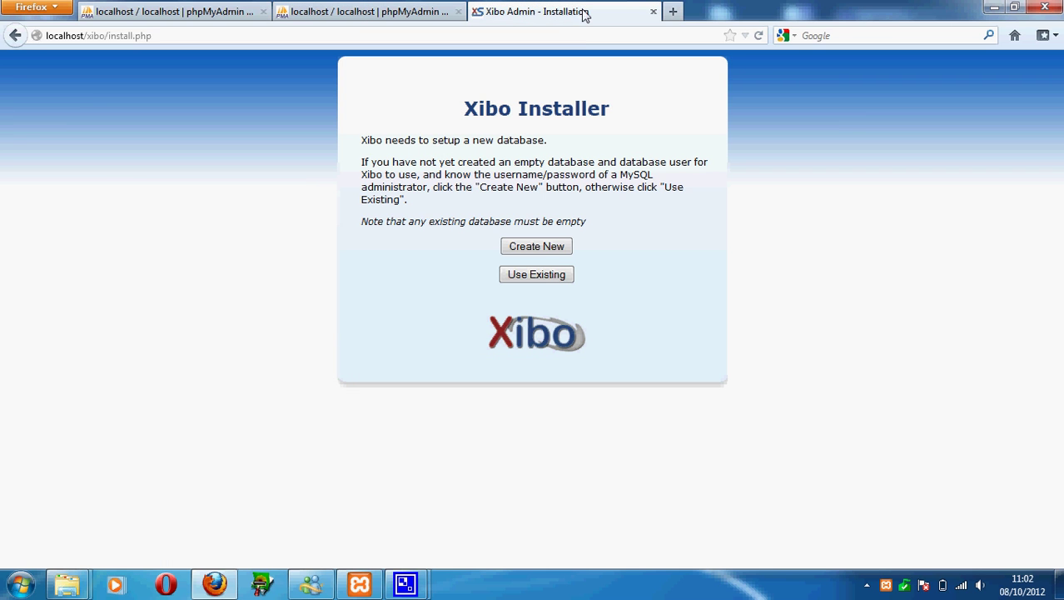
{"action": "left_click", "coordinate": [537, 275]}
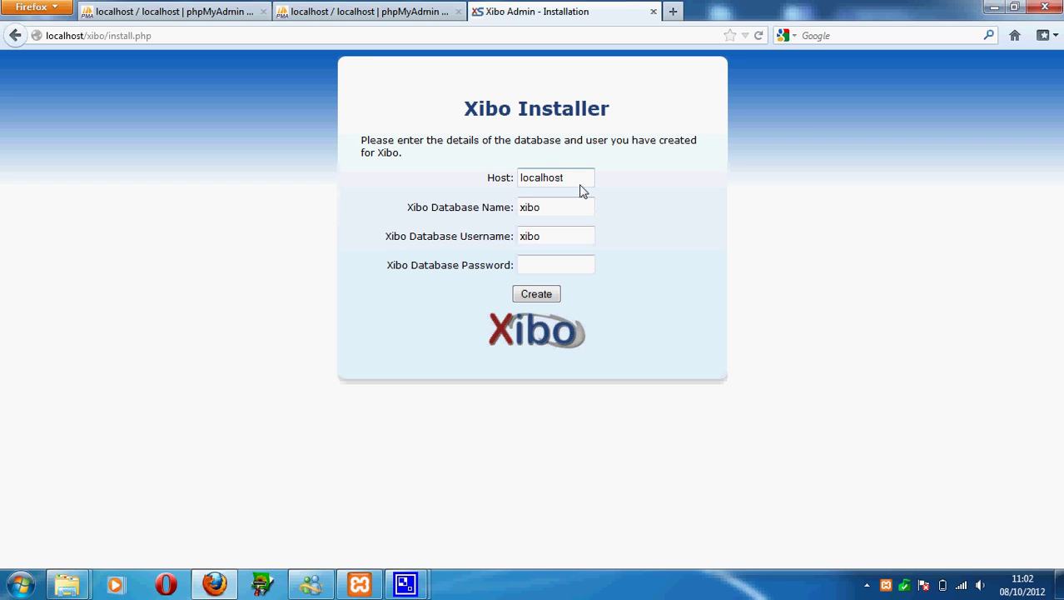
{"action": "left_click", "coordinate": [366, 11]}
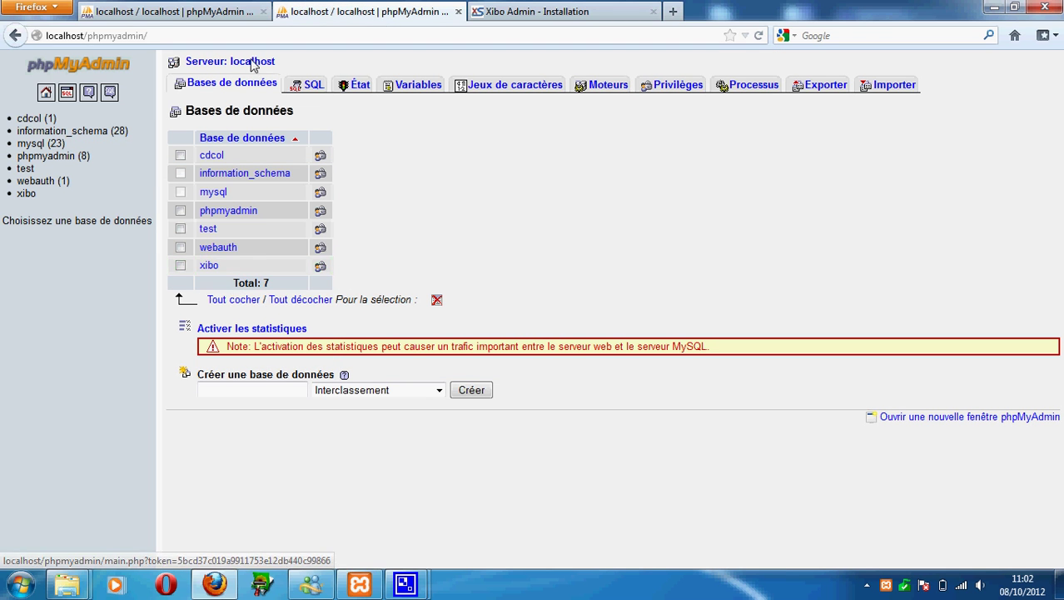
{"action": "left_click", "coordinate": [548, 12]}
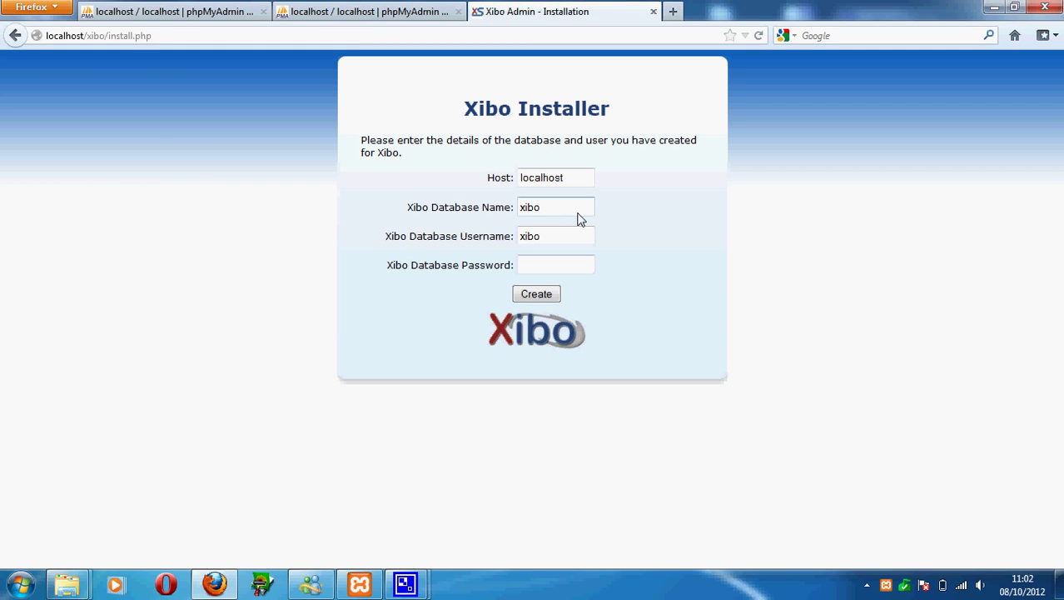
{"action": "left_click", "coordinate": [360, 12]}
{"action": "left_click", "coordinate": [545, 12]}
{"action": "left_click", "coordinate": [360, 11]}
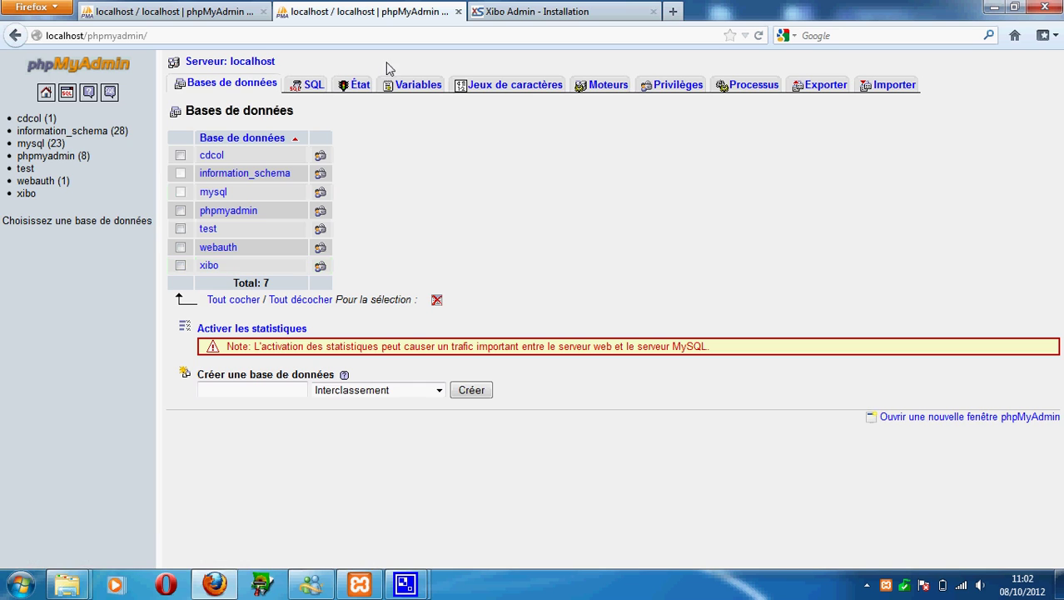
{"action": "left_click", "coordinate": [545, 12]}
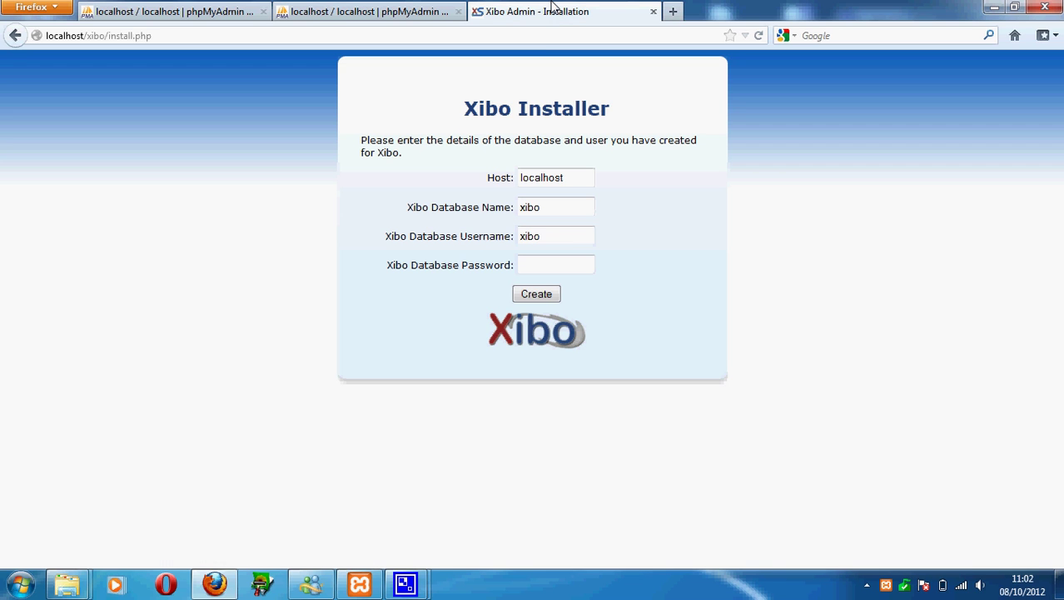
Replace the username with your MySQL user, enter its password, and submit to populate xibo.
{"action": "left_click", "coordinate": [562, 268]}
{"action": "left_click", "coordinate": [550, 239]}
{"action": "left_click_drag", "start_coordinate": [550, 239], "coordinate": [450, 241]}
{"action": "type", "text": "A"}
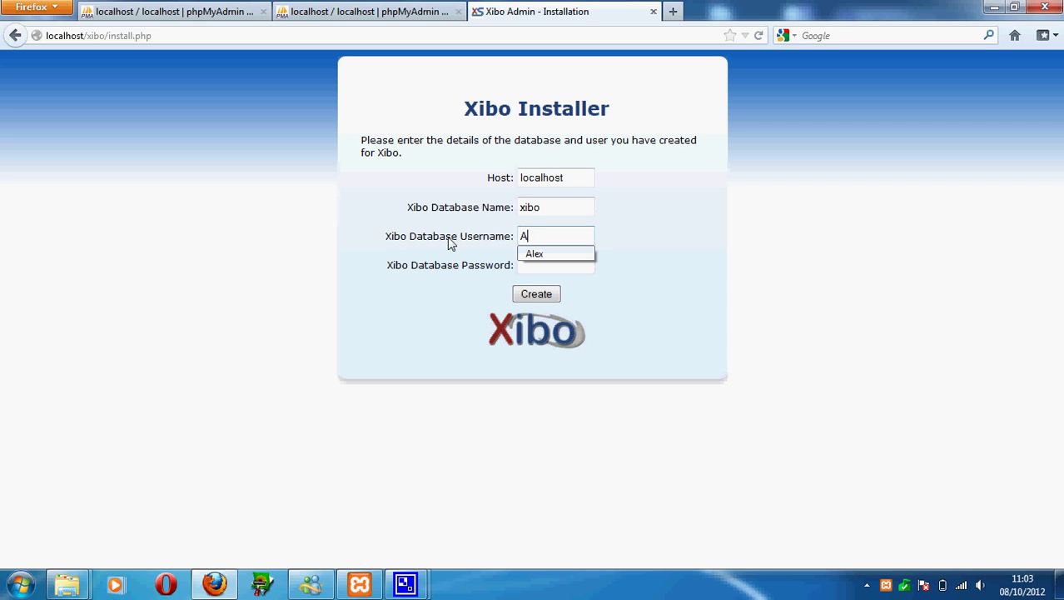
{"action": "type", "text": "lex"}
{"action": "key", "text": "Tab"}
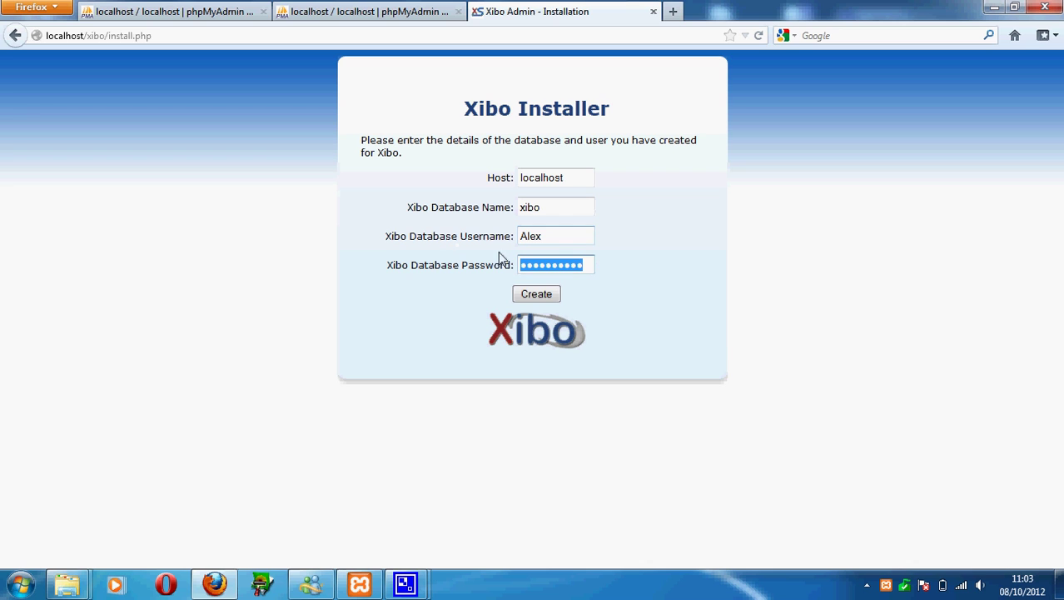
{"action": "type", "text": "a"}
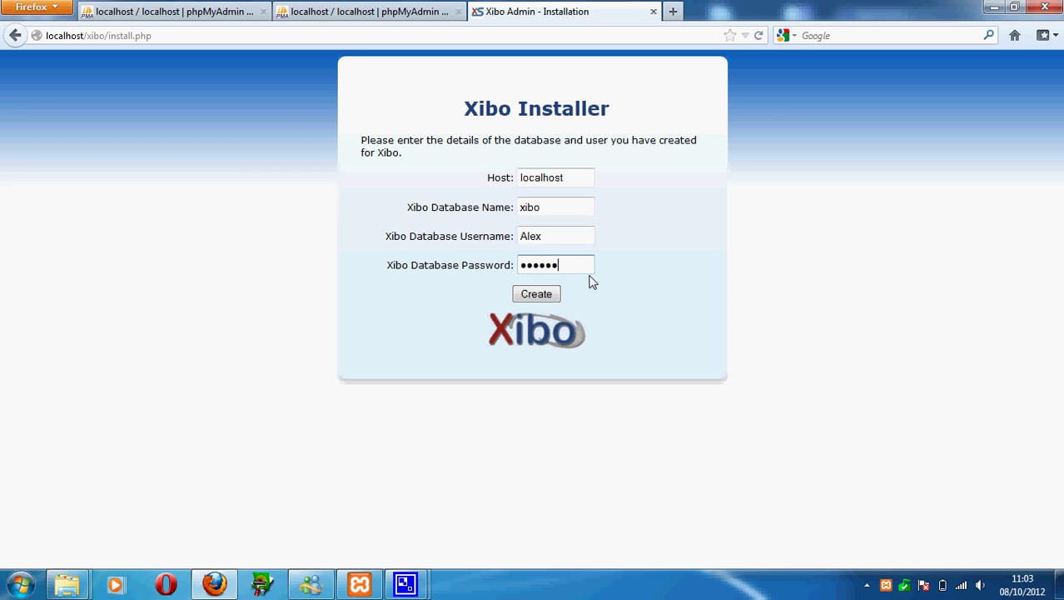
{"action": "left_click", "coordinate": [522, 291]}
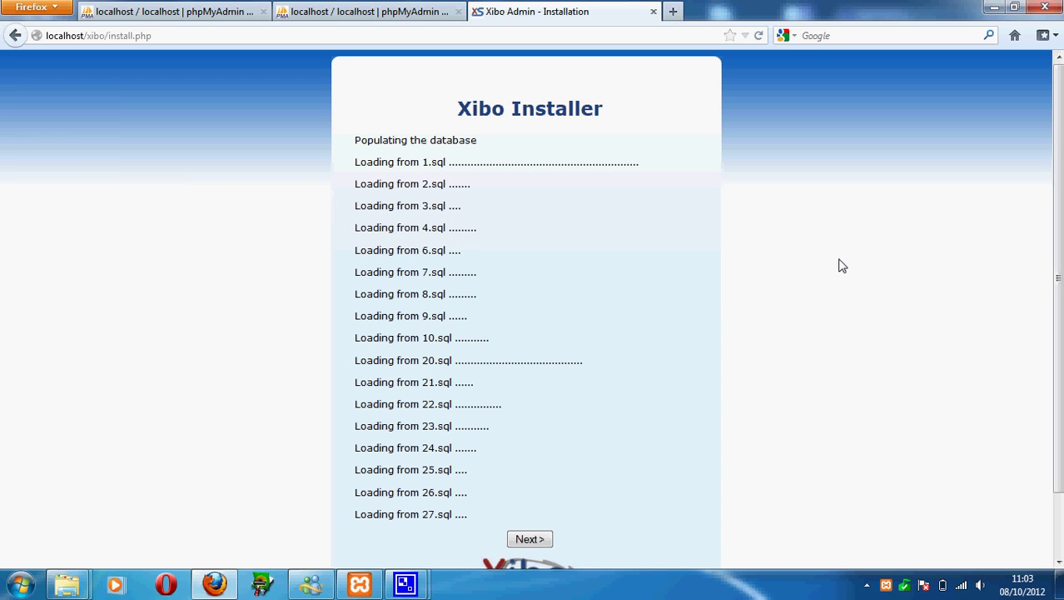
After 1.sql through 27.sql finish loading, continue to the xibo_admin password step.
{"action": "left_click", "coordinate": [534, 540]}
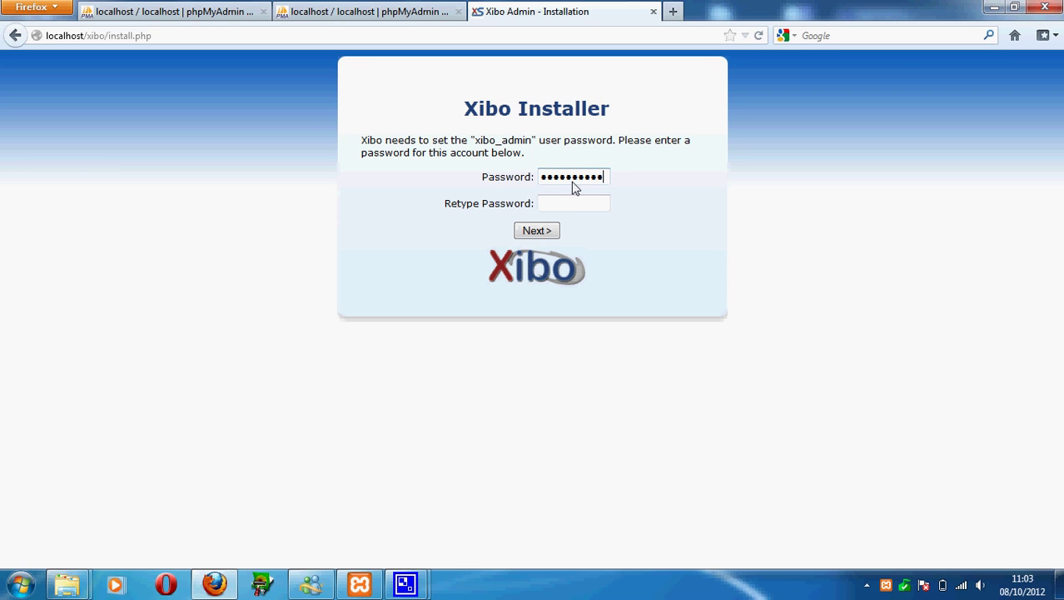
Enter and confirm the xibo_admin password and submit it.
{"action": "key", "text": "BackSpace"}
{"action": "key", "text": "BackSpace"}
{"action": "key", "text": "BackSpace"}
{"action": "key", "text": "BackSpace"}
{"action": "key", "text": "BackSpace"}
{"action": "key", "text": "BackSpace"}
{"action": "type", "text": "1"}
{"action": "key", "text": "Tab"}
{"action": "left_click", "coordinate": [582, 178]}
{"action": "left_click", "coordinate": [533, 232]}
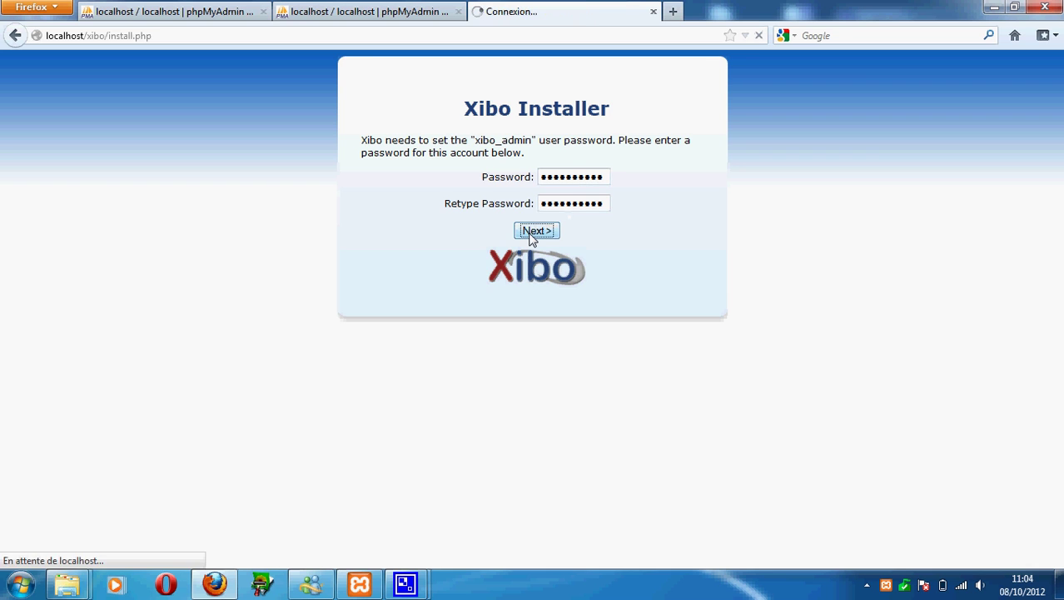
Continue past the success page to the Library Location and Server Key step.
{"action": "left_click", "coordinate": [538, 170]}
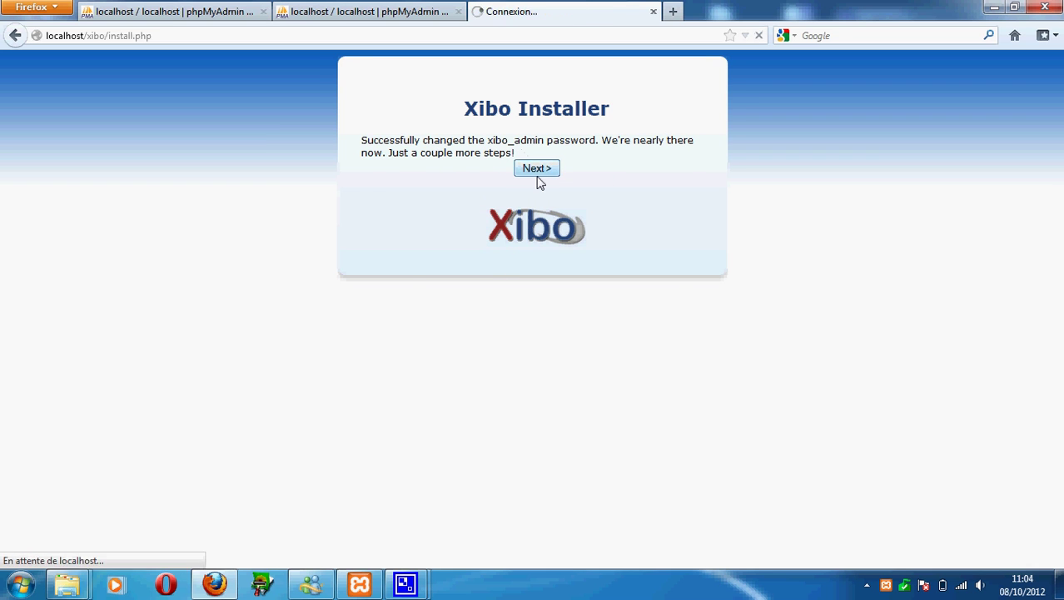
{"action": "left_click", "coordinate": [498, 239]}
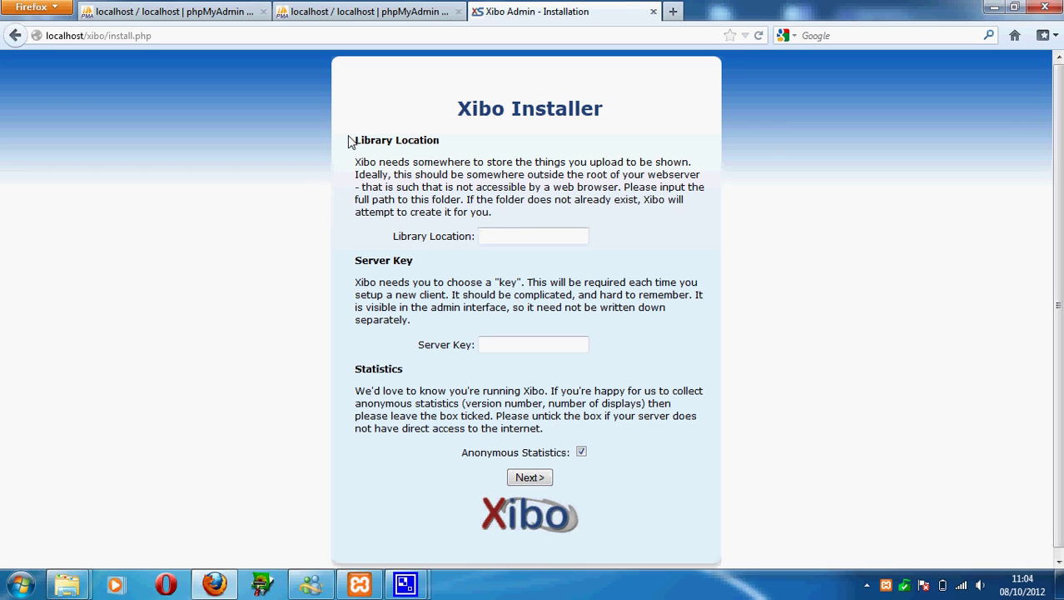
{"action": "left_click_drag", "start_coordinate": [355, 140], "coordinate": [444, 162]}
{"action": "left_click", "coordinate": [444, 161]}
In Explorer, browse to the Data (D:) drive and locate the empty xibo folder.
{"action": "mouse_move", "coordinate": [66, 584]}
{"action": "left_click", "coordinate": [215, 485]}
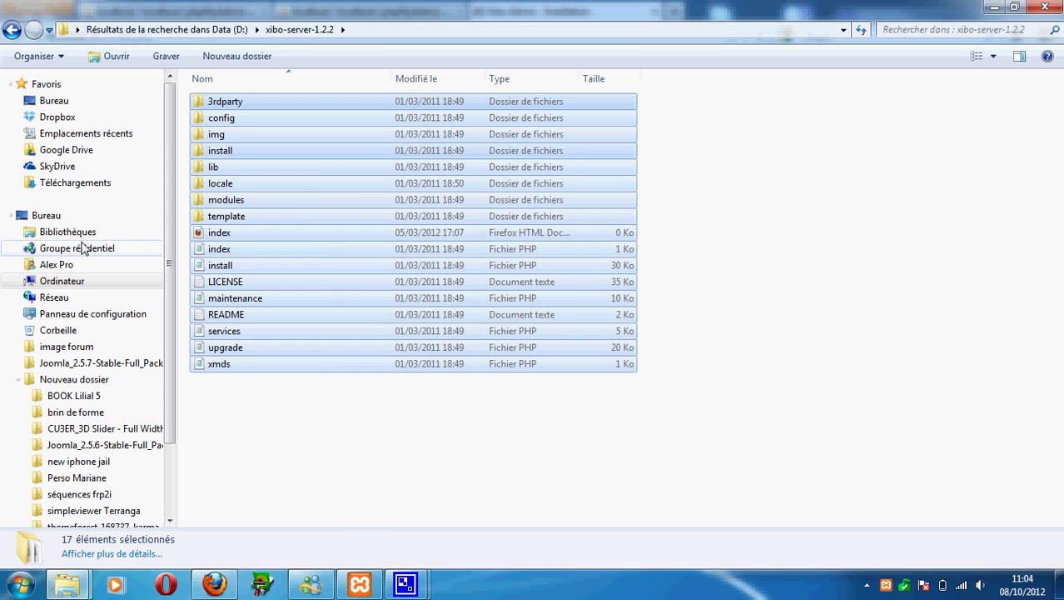
{"action": "left_click", "coordinate": [58, 282]}
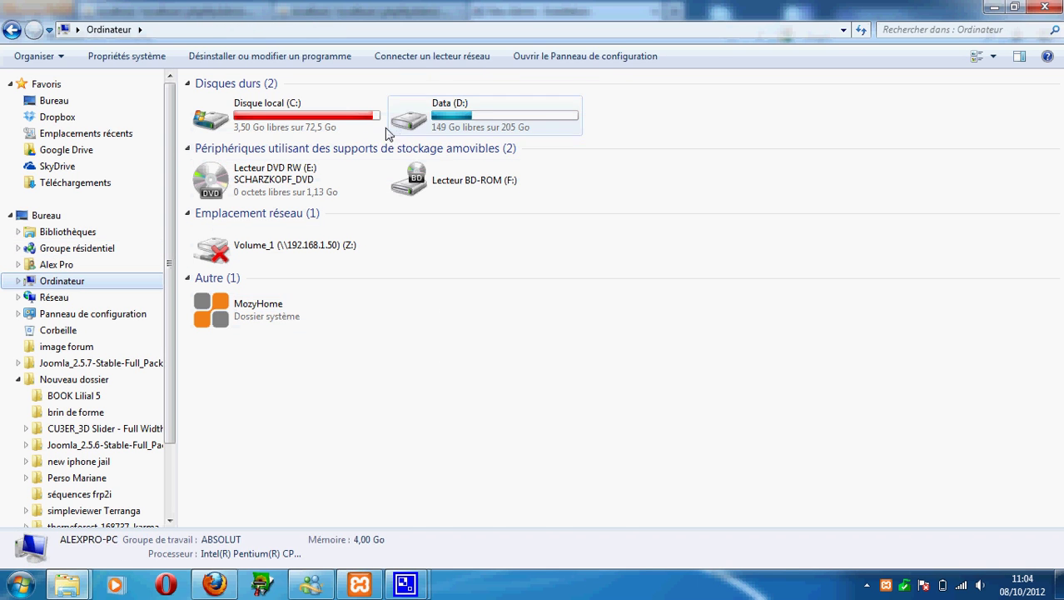
{"action": "double_click", "coordinate": [296, 133]}
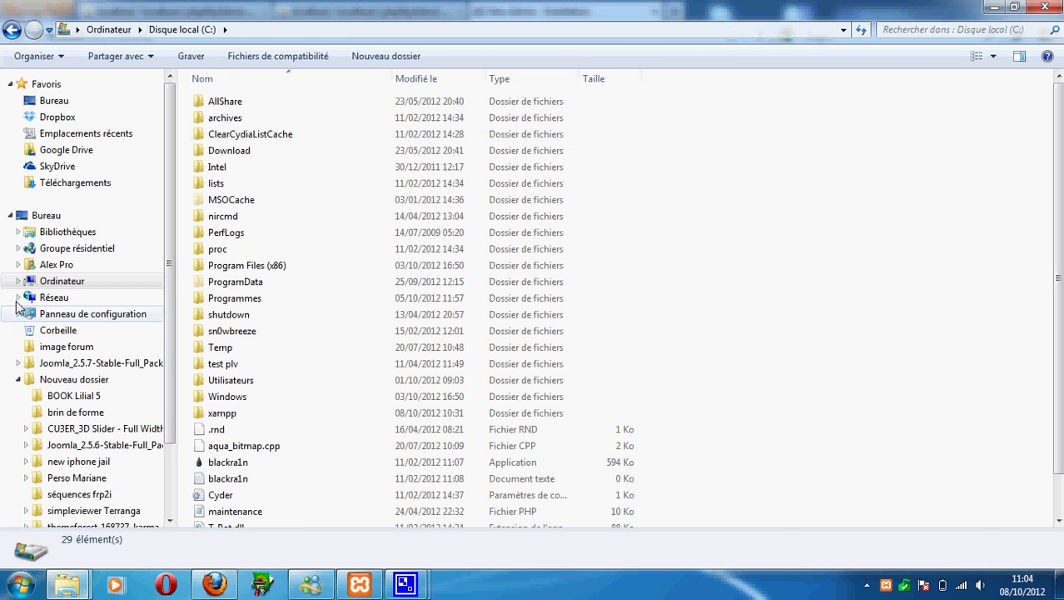
{"action": "left_click", "coordinate": [62, 280]}
{"action": "double_click", "coordinate": [478, 85]}
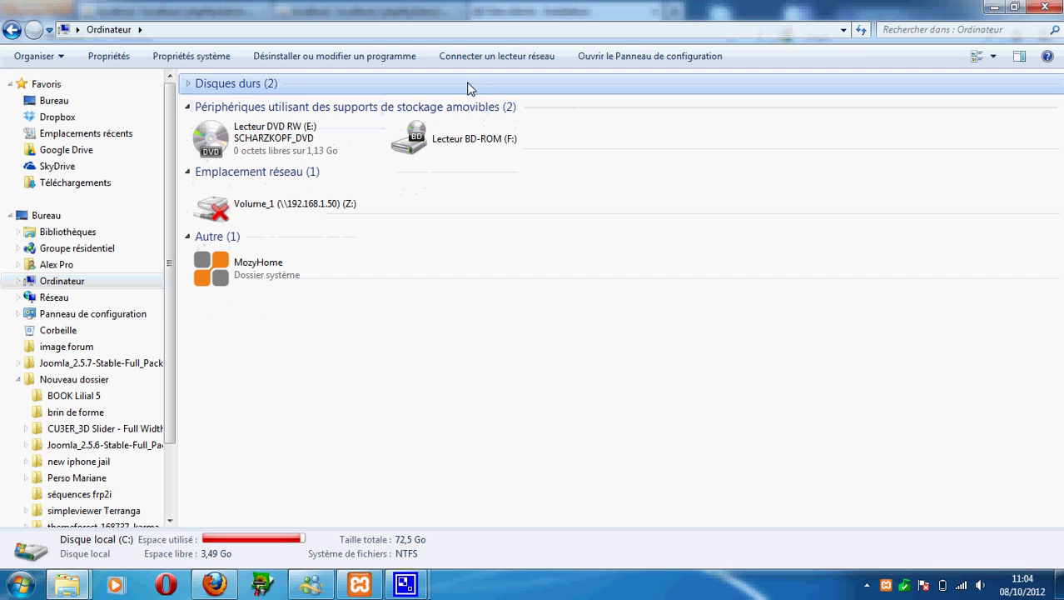
{"action": "double_click", "coordinate": [471, 86]}
{"action": "double_click", "coordinate": [477, 106]}
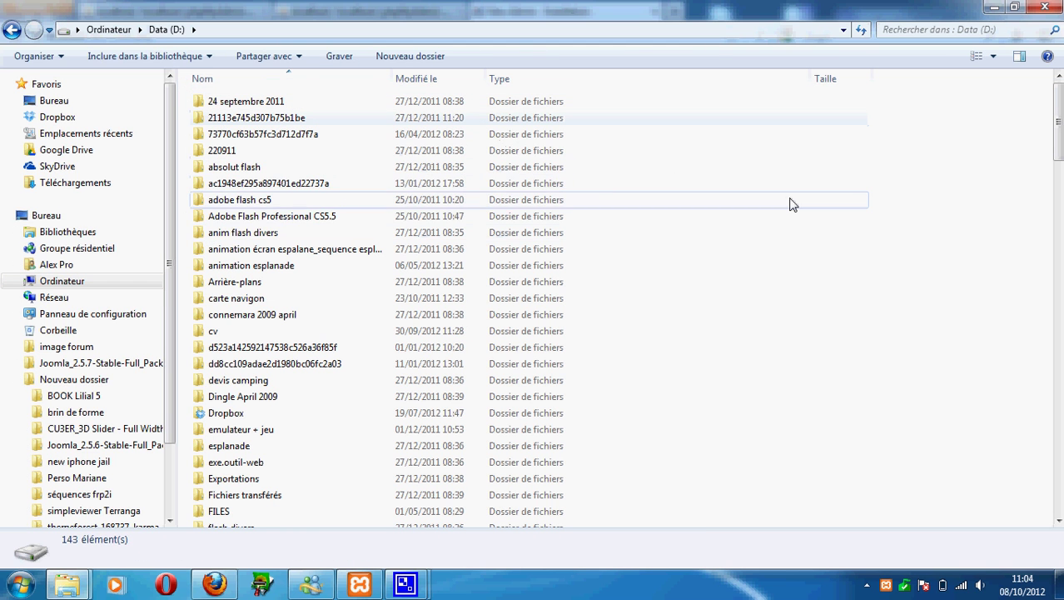
{"action": "left_click", "coordinate": [791, 201]}
{"action": "left_click_drag", "start_coordinate": [1059, 123], "coordinate": [904, 280]}
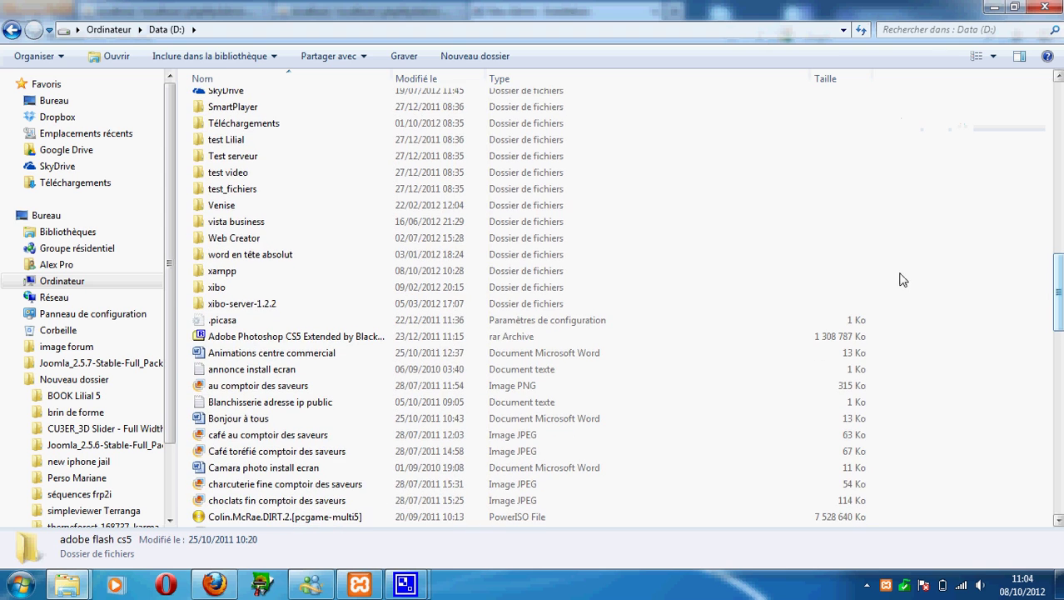
{"action": "double_click", "coordinate": [284, 288]}
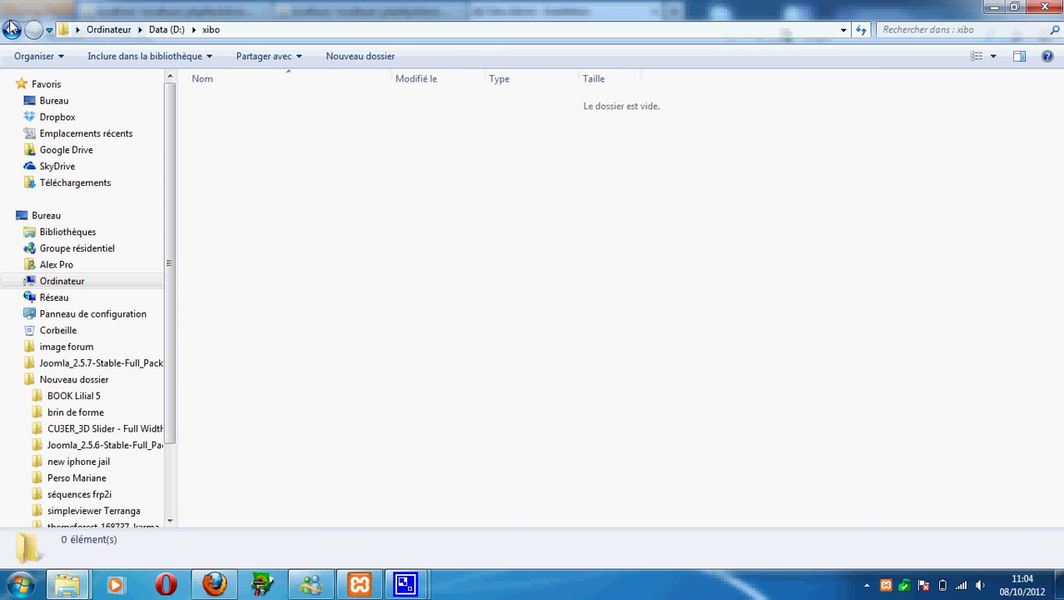
{"action": "left_click", "coordinate": [11, 29]}
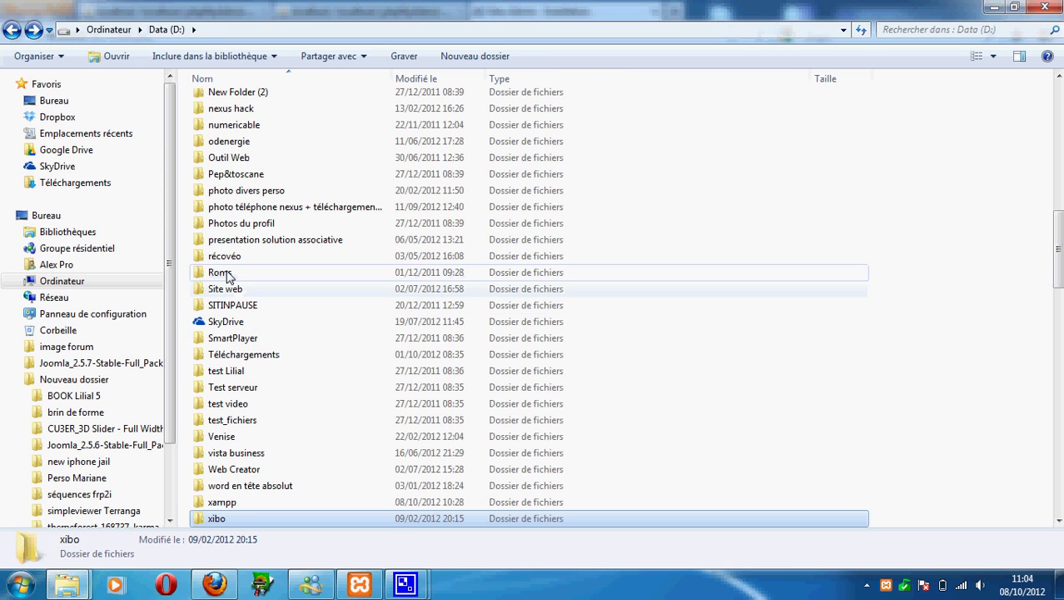
Rename the xibo folder on D: to 'xibo location'.
{"action": "right_click", "coordinate": [240, 516]}
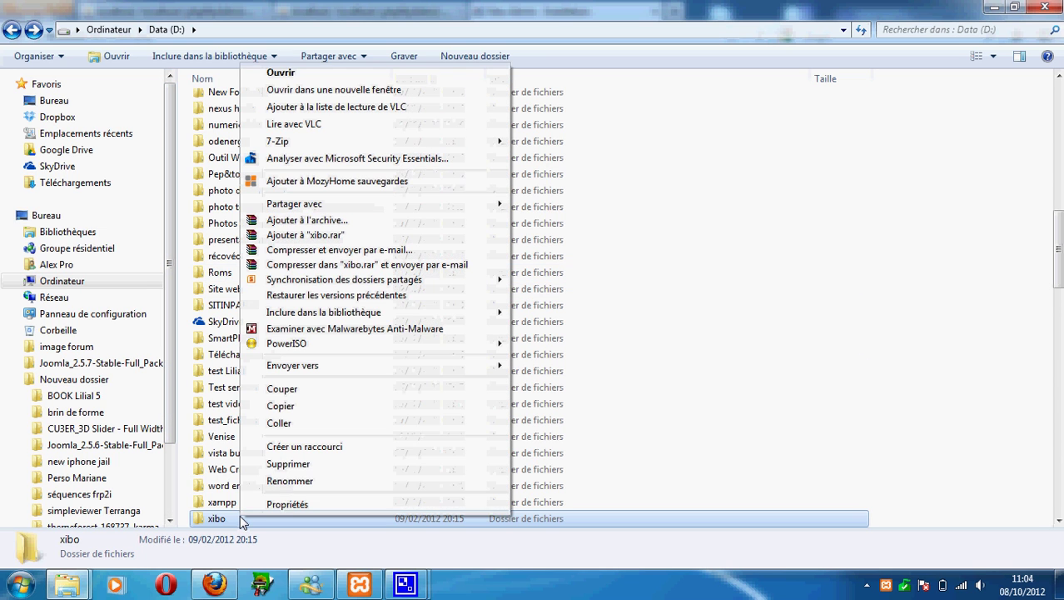
{"action": "left_click", "coordinate": [338, 480]}
{"action": "left_click", "coordinate": [236, 518]}
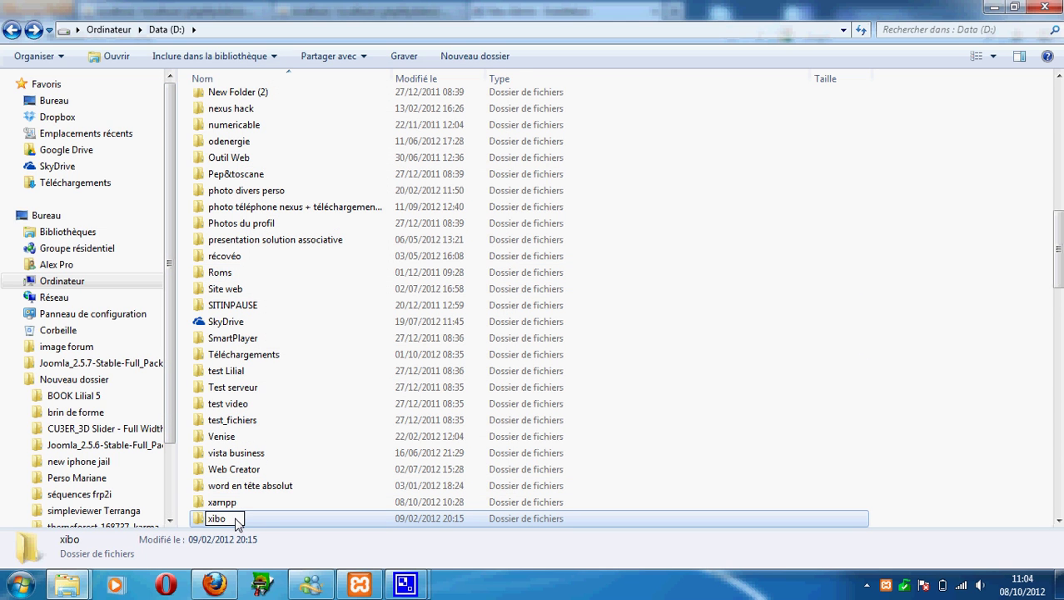
{"action": "type", "text": "loca"}
{"action": "type", "text": "on"}
{"action": "key", "text": "Return"}
Copy the xibo location folder's full path as text and return to the installer.
{"action": "double_click", "coordinate": [255, 520]}
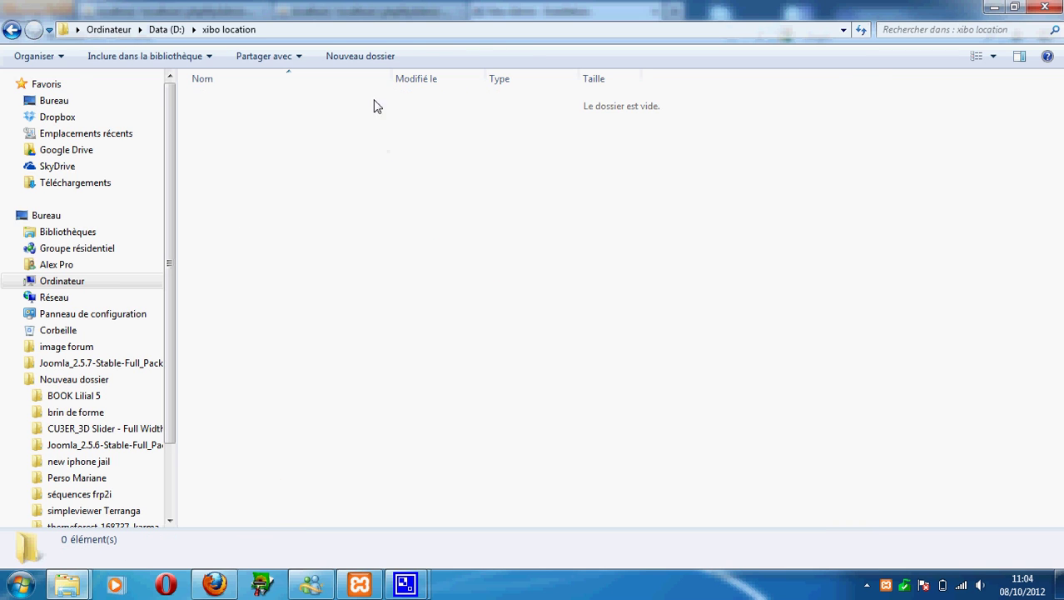
{"action": "right_click", "coordinate": [250, 29]}
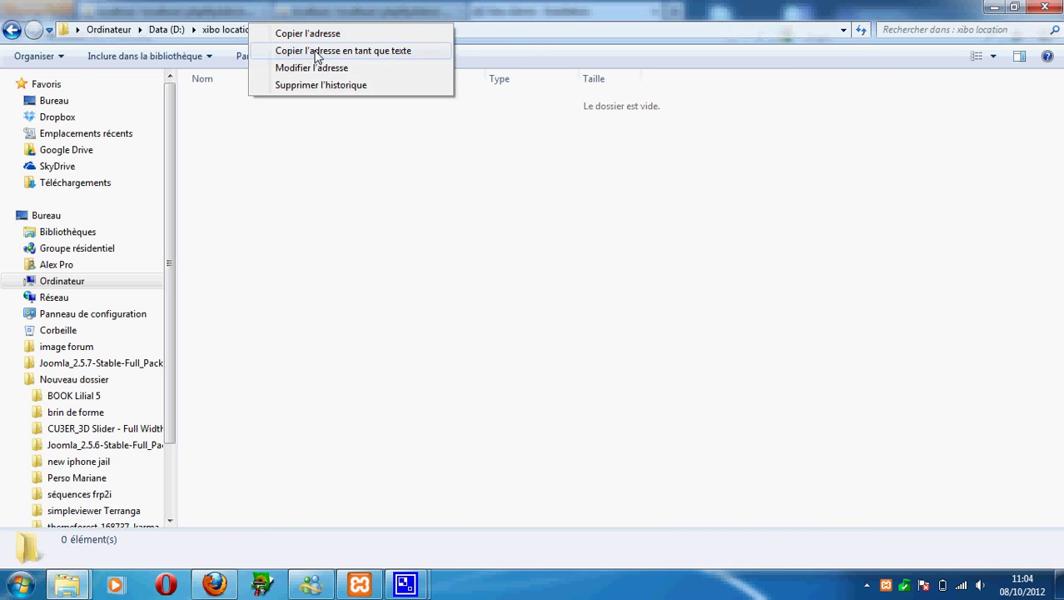
{"action": "left_click", "coordinate": [316, 51]}
{"action": "left_click", "coordinate": [210, 585]}
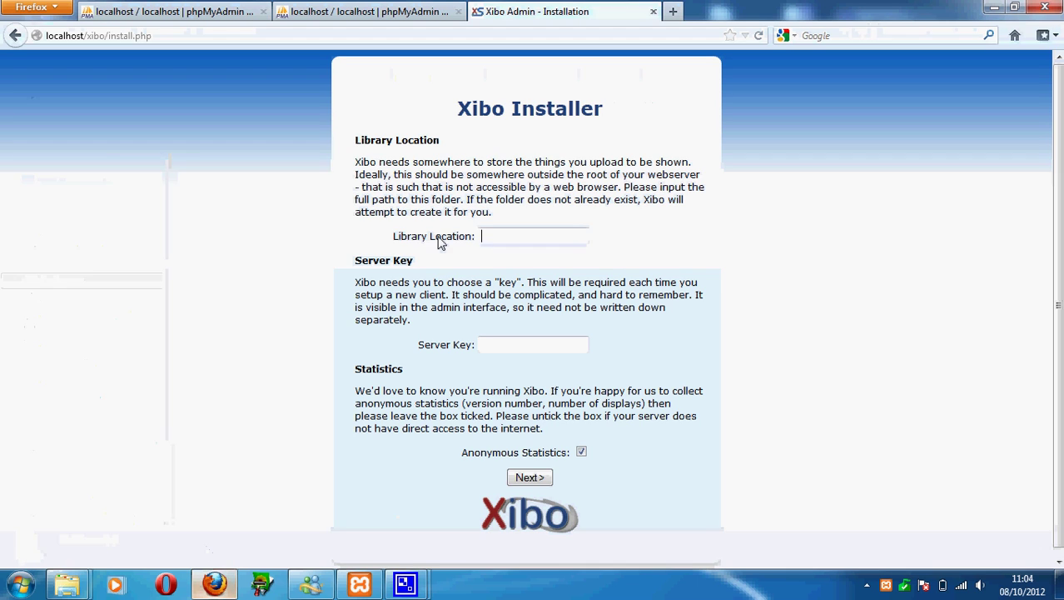
Set Library Location to D:\xibo location, enter a server key, and finish the installation.
{"action": "type", "text": "D:\\xibo location"}
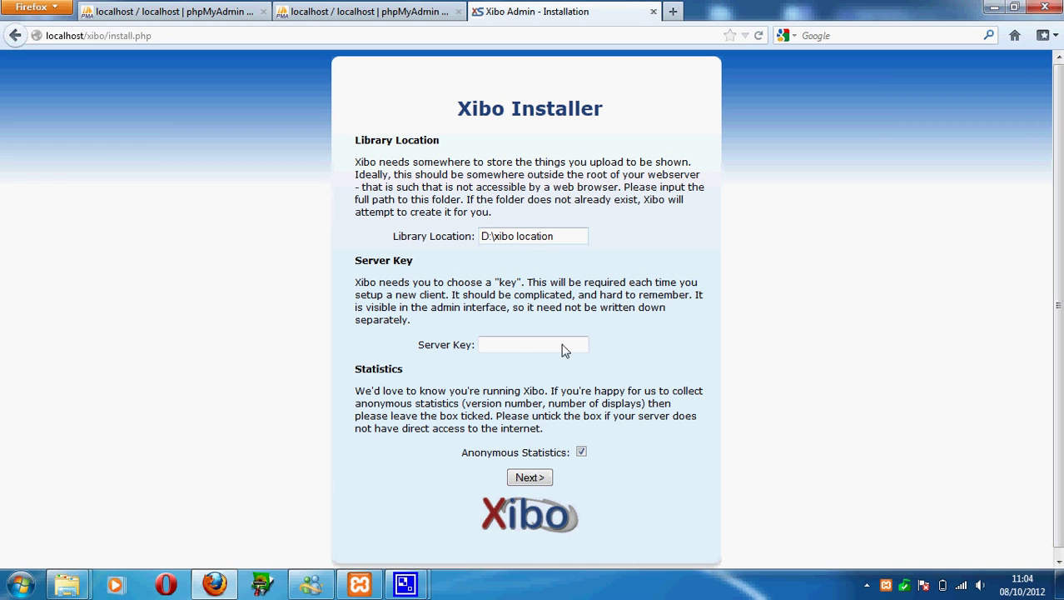
{"action": "left_click", "coordinate": [500, 348]}
{"action": "left_click", "coordinate": [532, 479]}
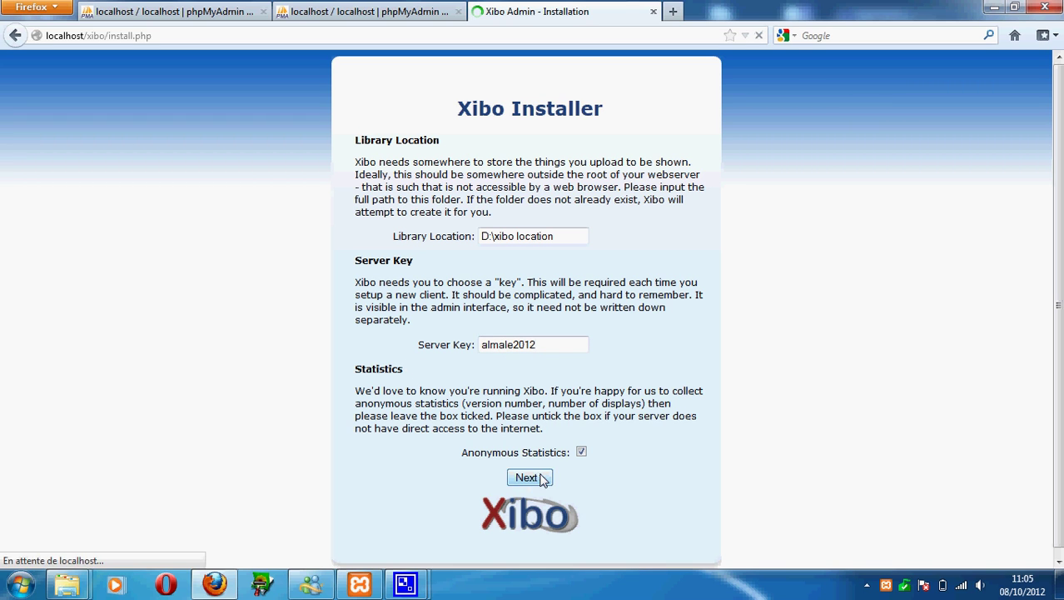
{"action": "left_click", "coordinate": [540, 168]}
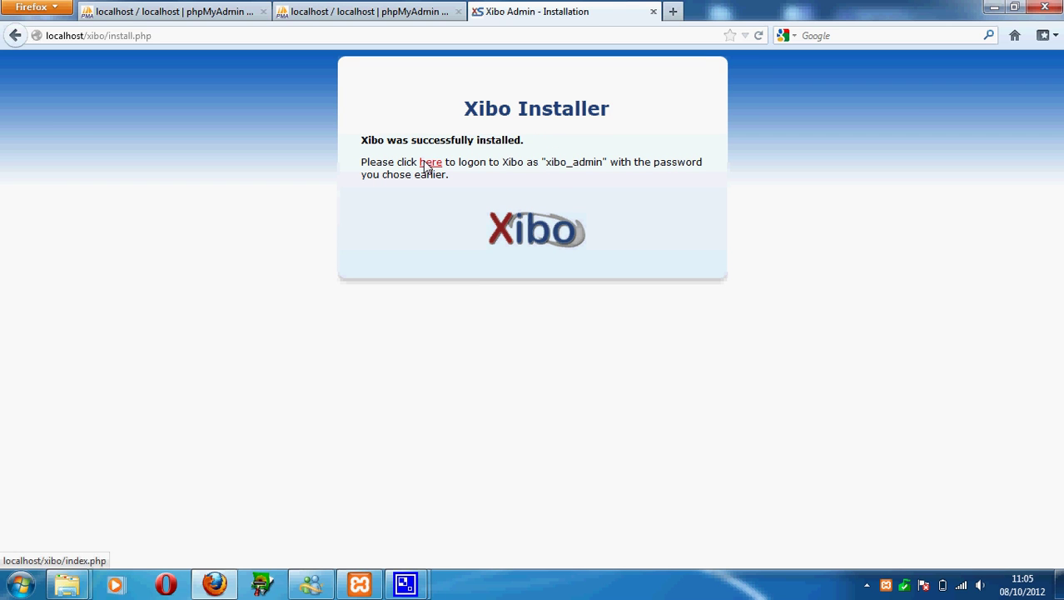
Log in as xibo_admin with the admin password to reach the Dashboard.
{"action": "left_click", "coordinate": [425, 163]}
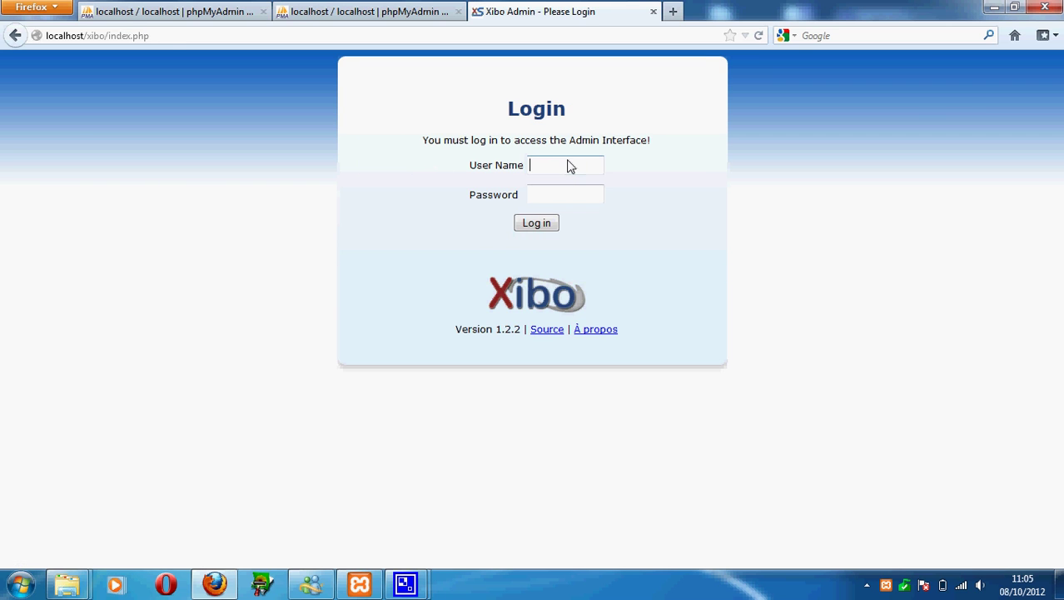
{"action": "left_click", "coordinate": [570, 165]}
{"action": "left_click", "coordinate": [570, 165]}
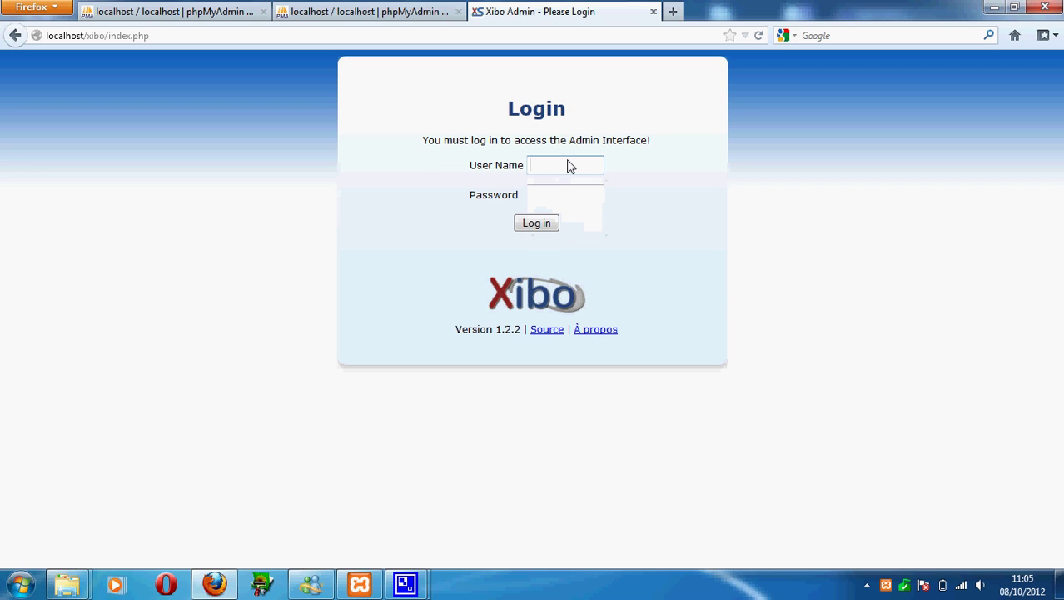
{"action": "left_click", "coordinate": [570, 165]}
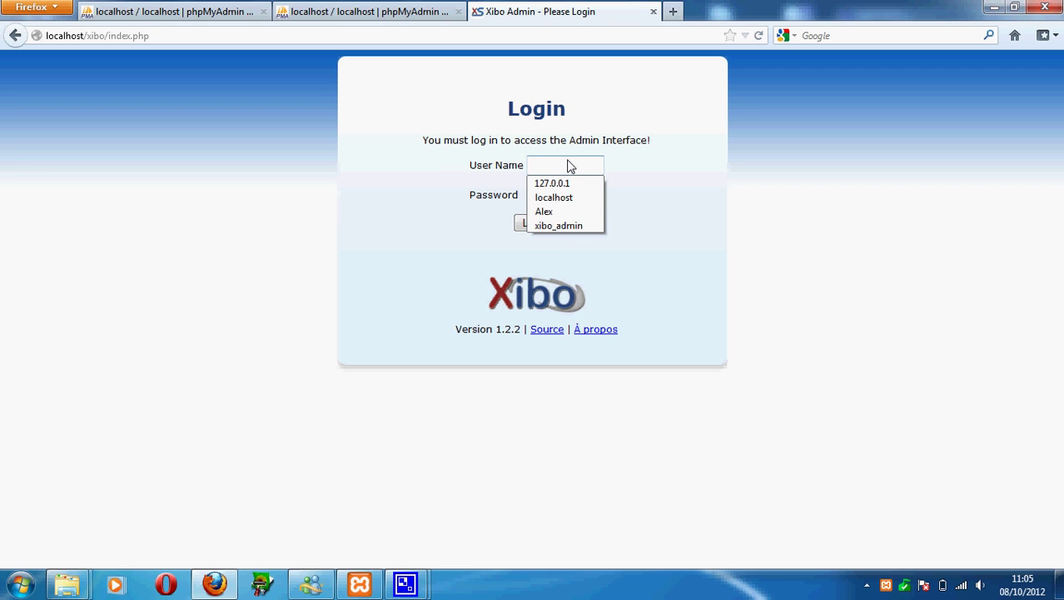
{"action": "type", "text": "xibo"}
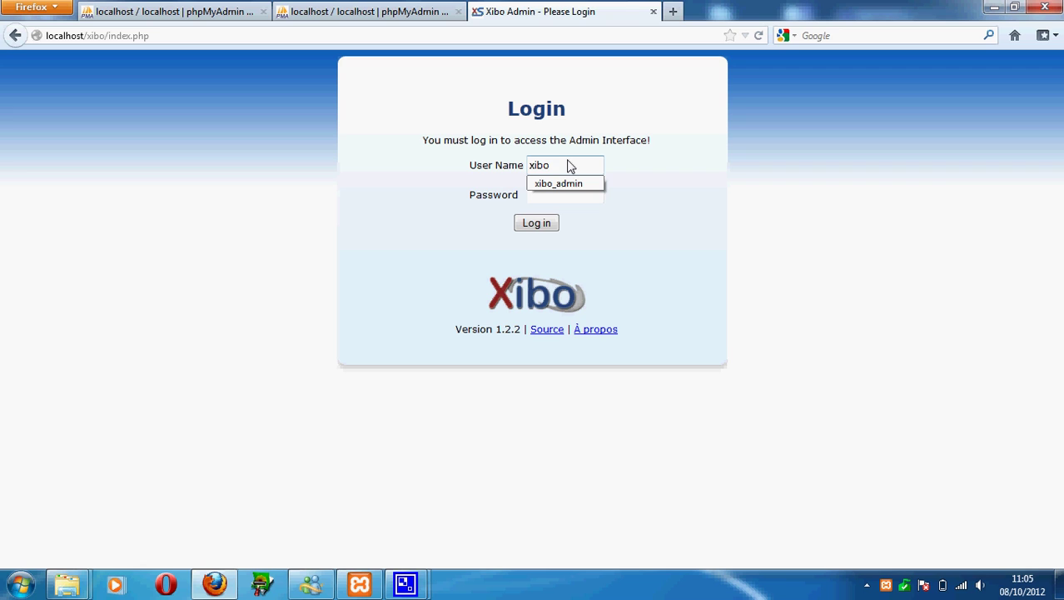
{"action": "type", "text": "_admin"}
{"action": "key", "text": "Tab"}
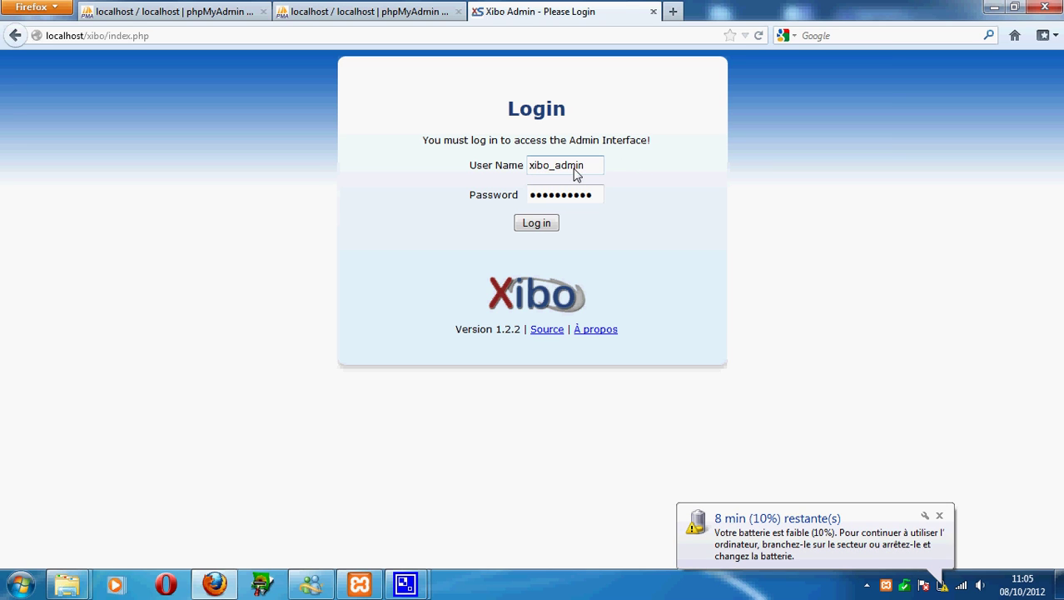
{"action": "left_click_drag", "start_coordinate": [599, 199], "coordinate": [429, 211]}
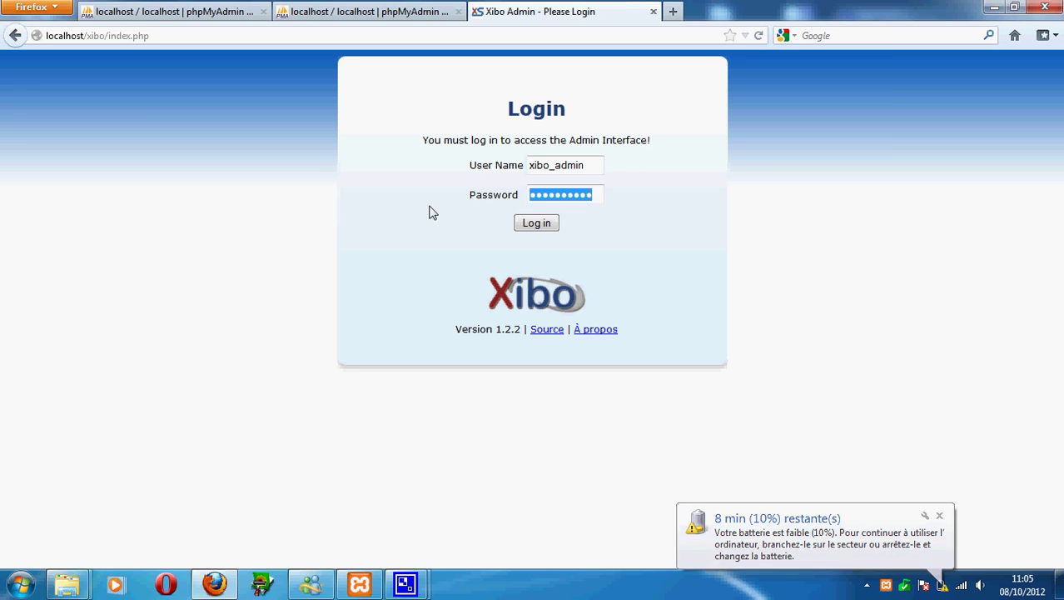
{"action": "type", "text": "●●●●●●●●●"}
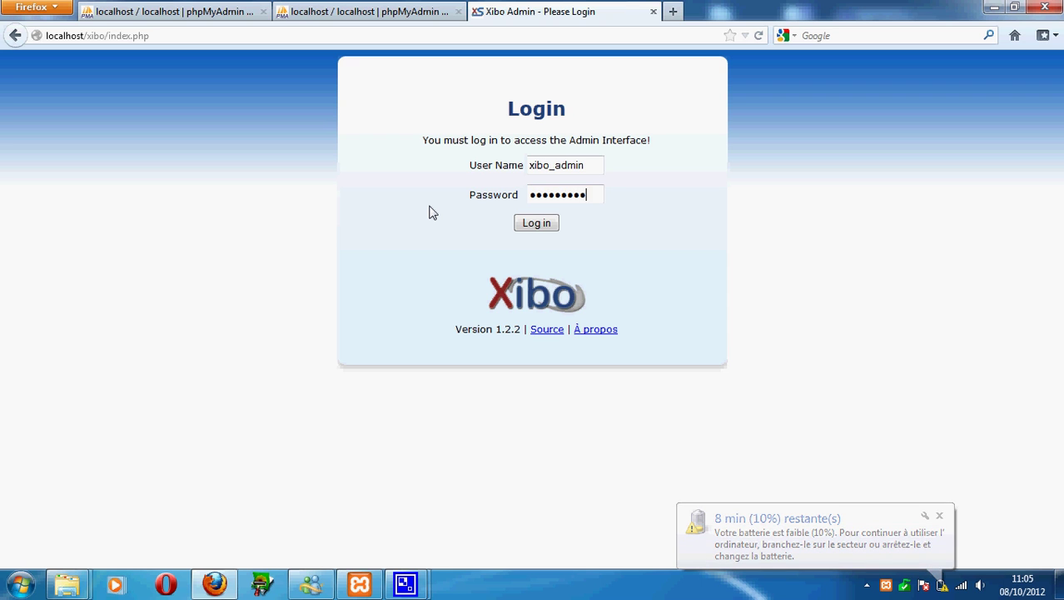
{"action": "type", "text": "●"}
{"action": "left_click", "coordinate": [537, 223]}
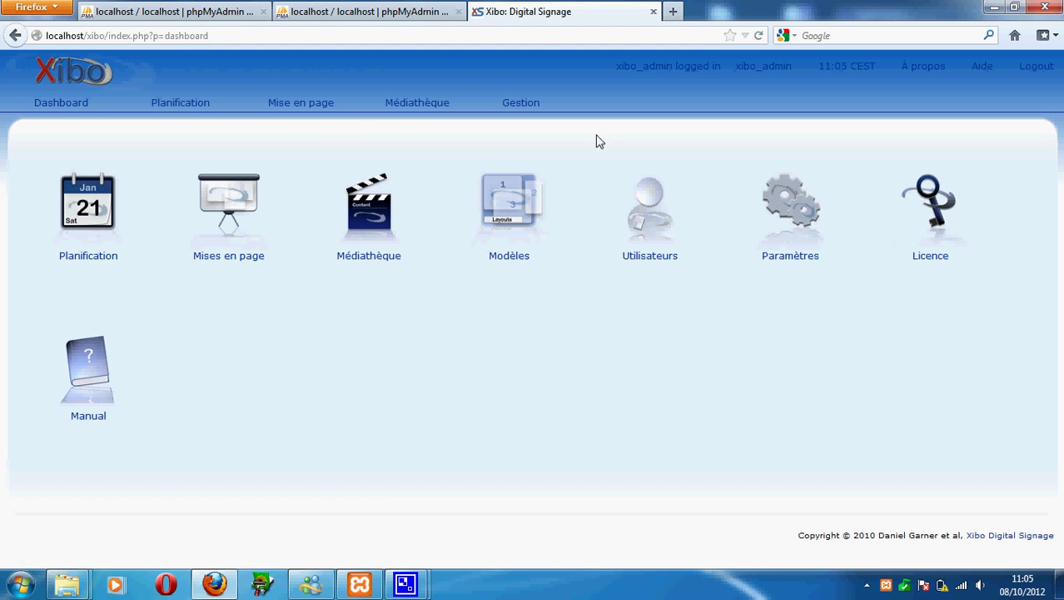
Visit Gestion > Afficheurs, Dashboard and Planification, ending on the Mise en page layouts list.
{"action": "left_click", "coordinate": [524, 100]}
{"action": "mouse_move", "coordinate": [518, 102]}
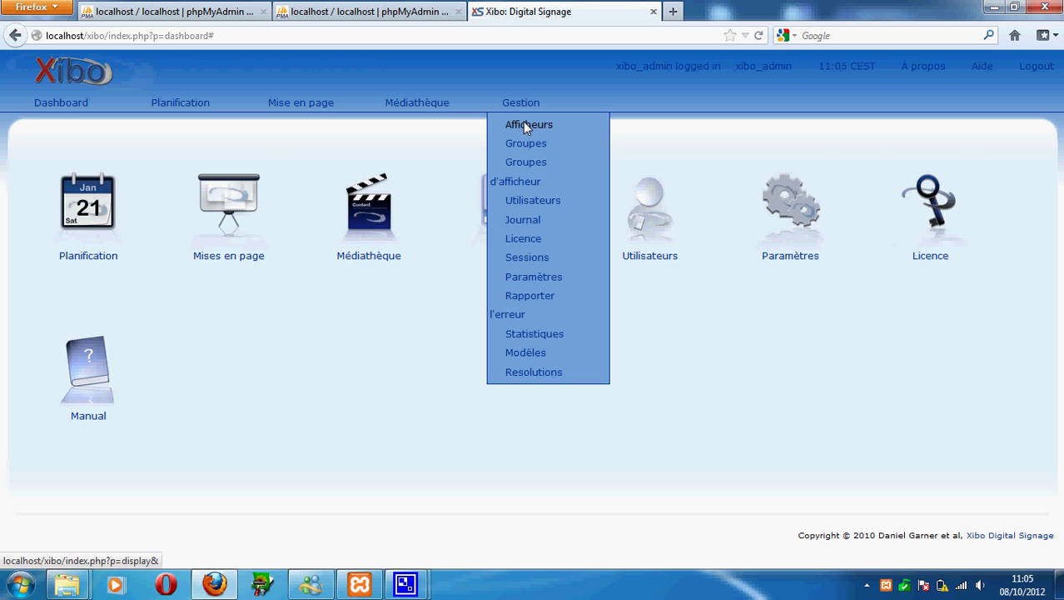
{"action": "left_click", "coordinate": [524, 126]}
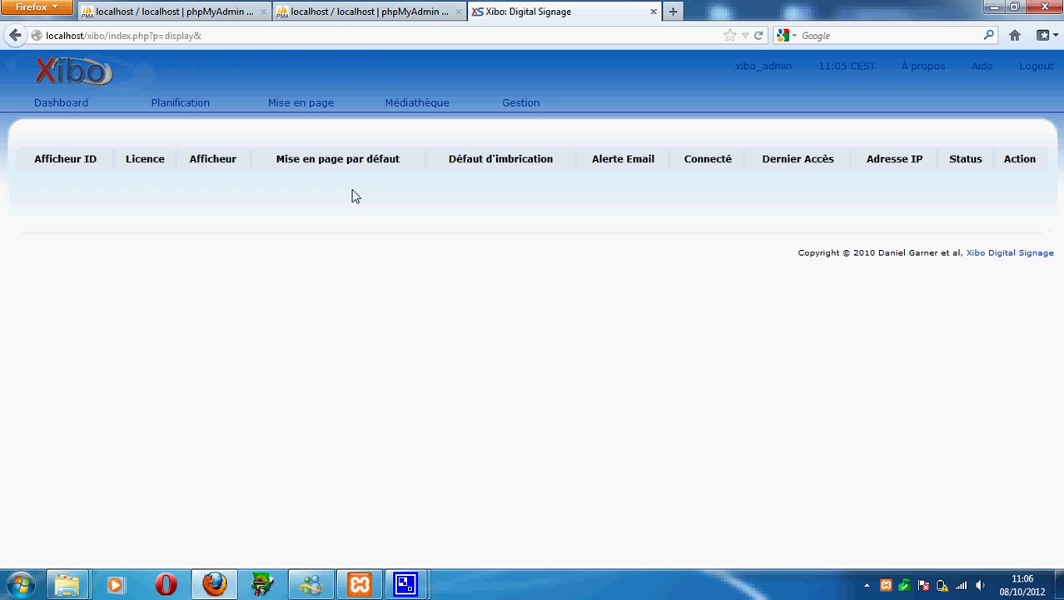
{"action": "left_click", "coordinate": [58, 106]}
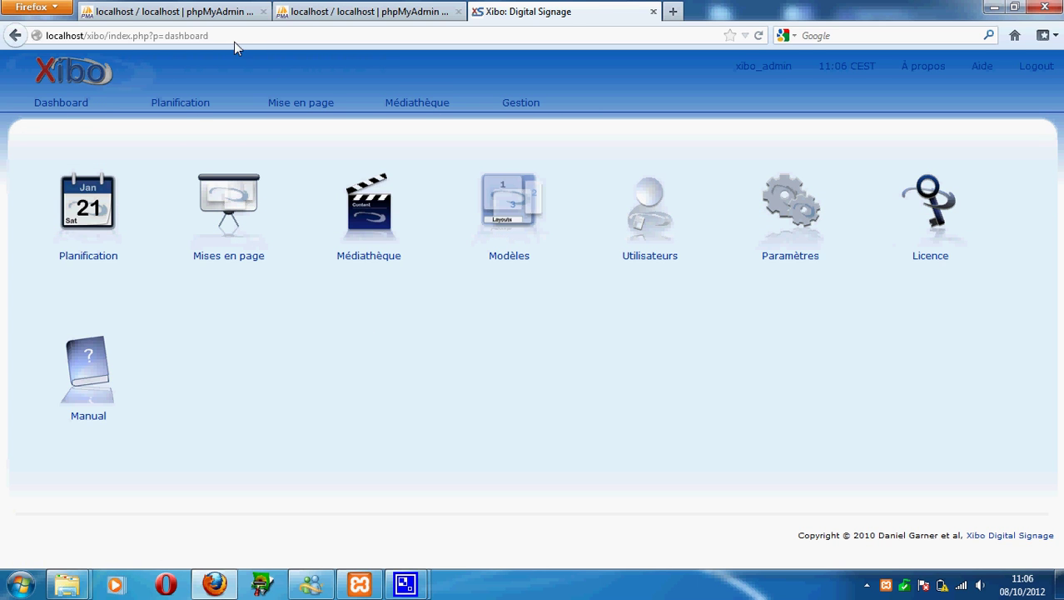
{"action": "left_click", "coordinate": [177, 104]}
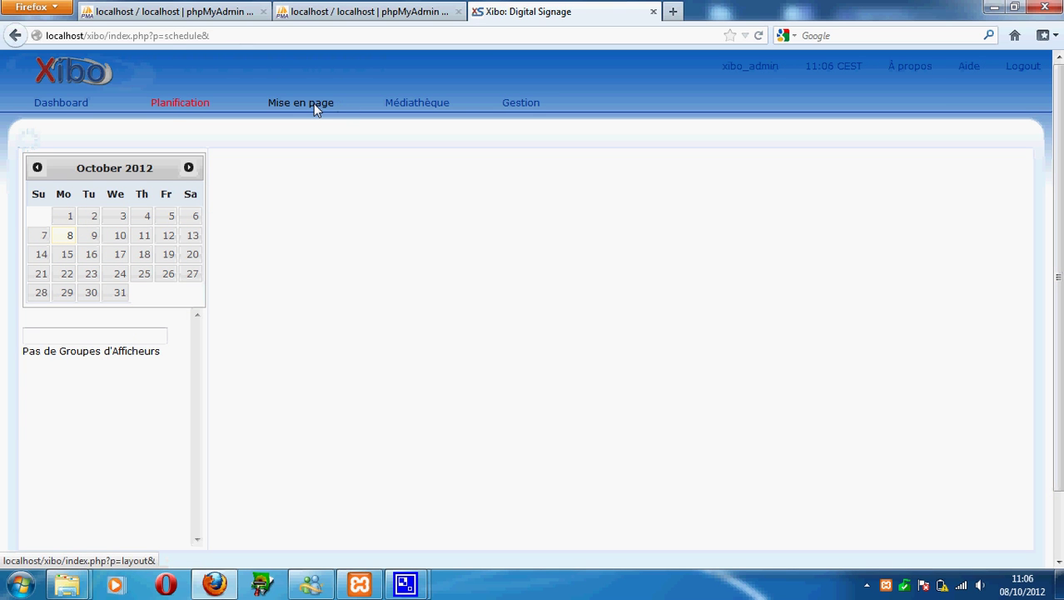
{"action": "left_click", "coordinate": [314, 104]}
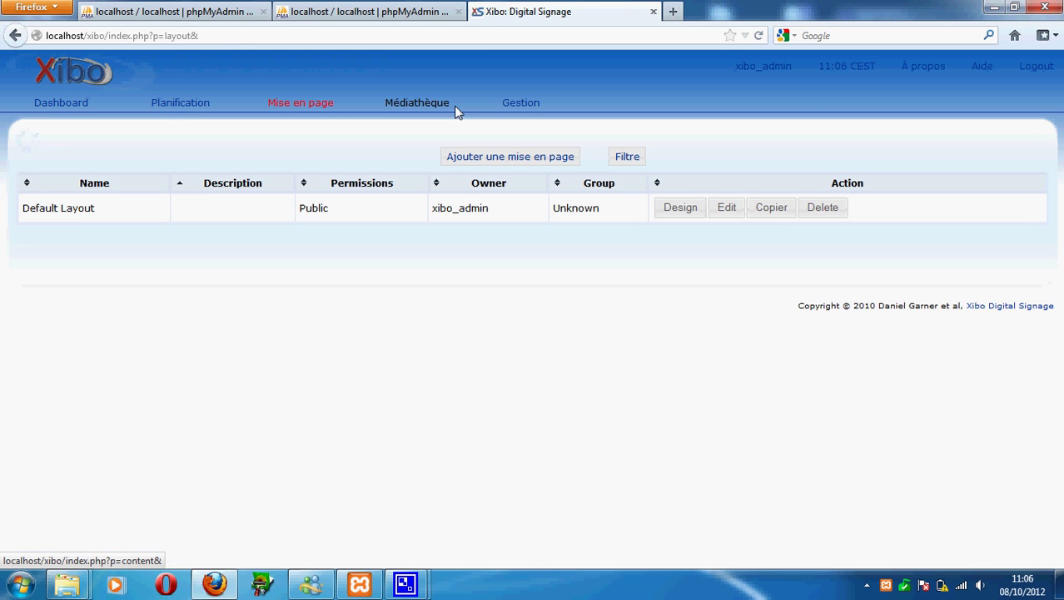
{"action": "mouse_move", "coordinate": [527, 104]}
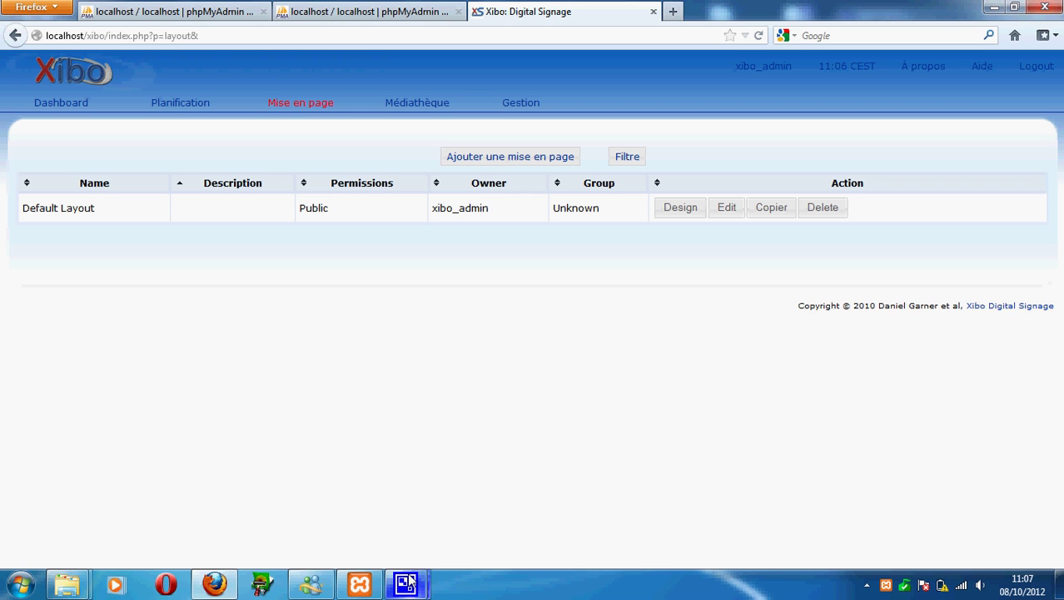
Restore the CamStudio window from the taskbar to show the recording's elapsed time.
{"action": "mouse_move", "coordinate": [407, 584]}
{"action": "mouse_move", "coordinate": [333, 506]}
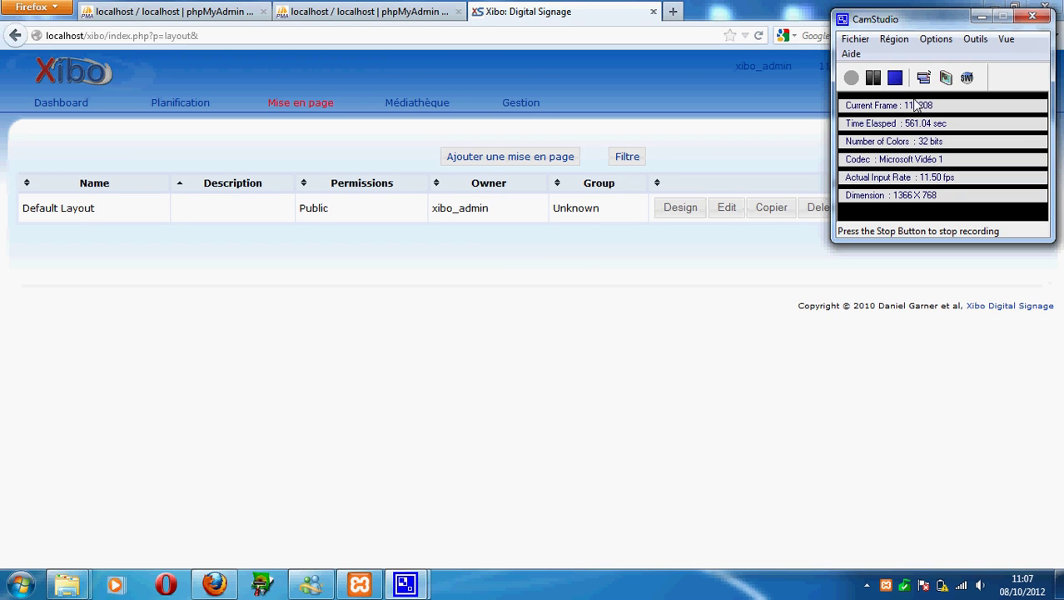